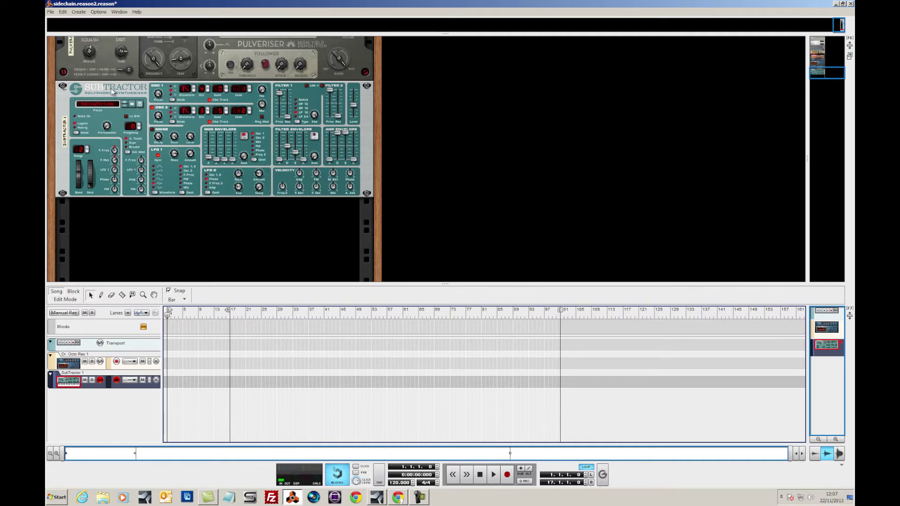
# Start the Dr. OctoRex drum loop playing
pyautogui.click(110, 88)
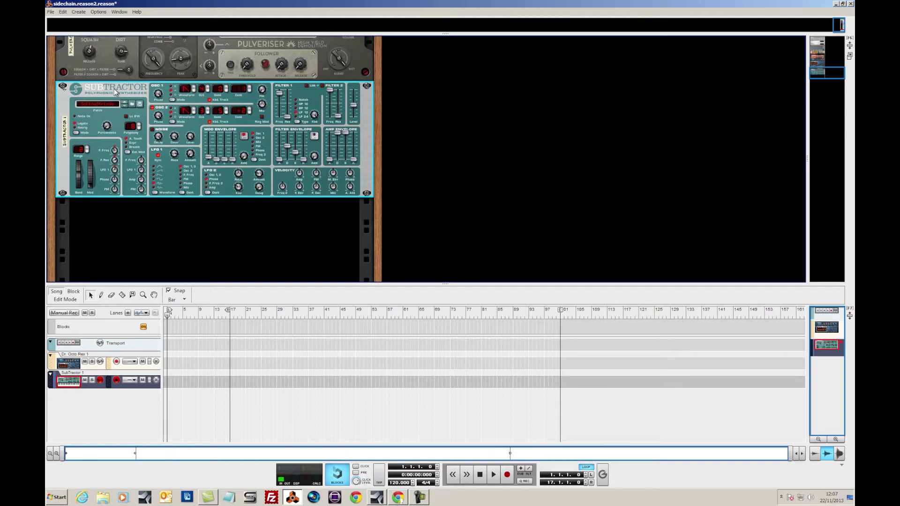
pyautogui.scroll(5, 131, 63)
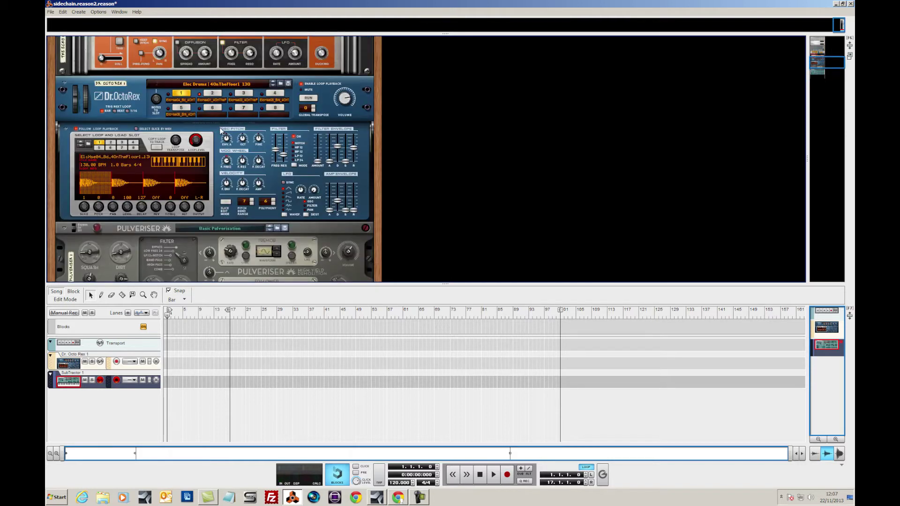
pyautogui.click(309, 99)
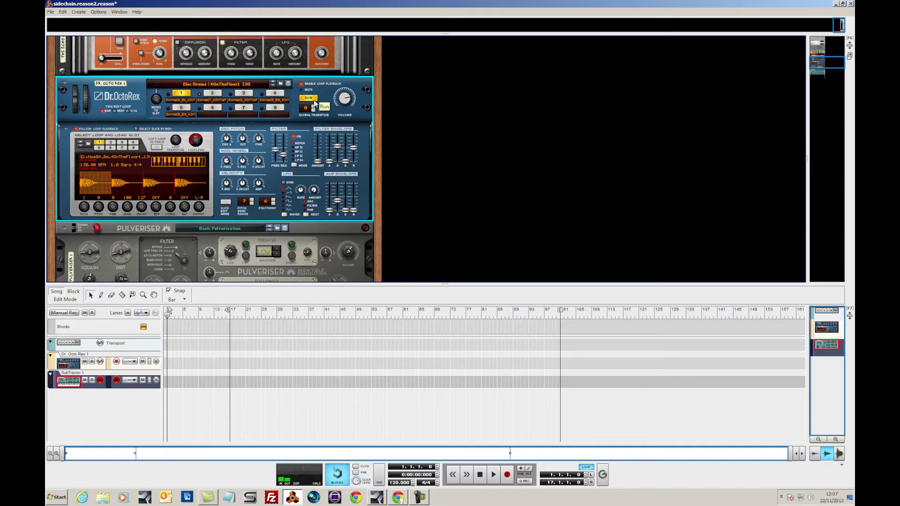
pyautogui.scroll(-5, 315, 104)
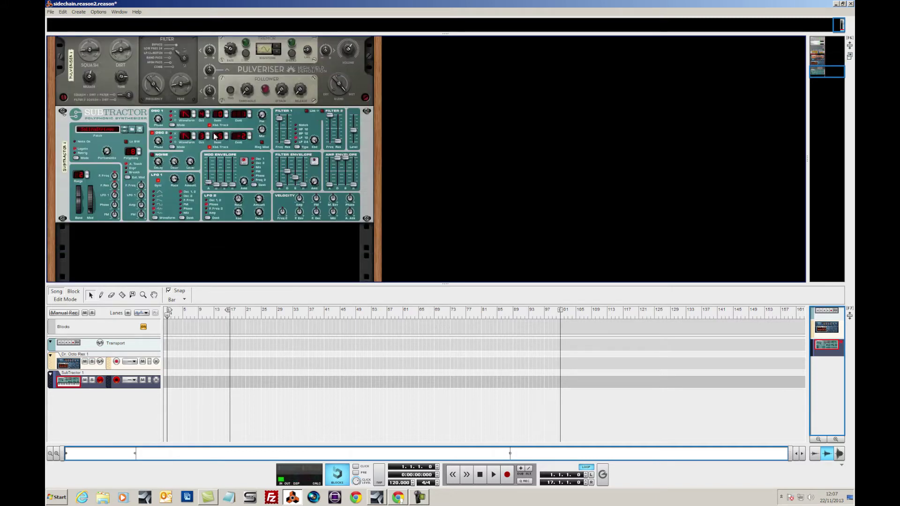
# With the SubTractor selected, bring up the Create menu's Creative FX device list
pyautogui.click(67, 197)
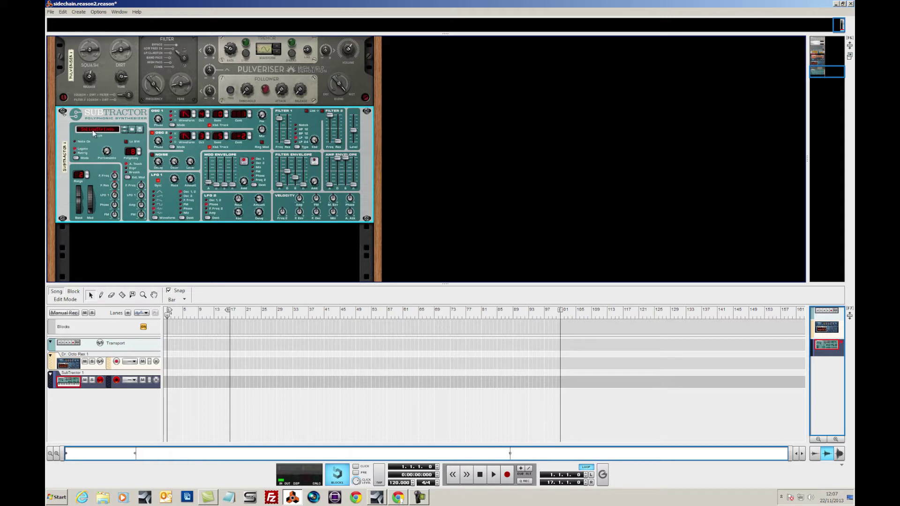
pyautogui.click(78, 12)
pyautogui.moveTo(103, 55)
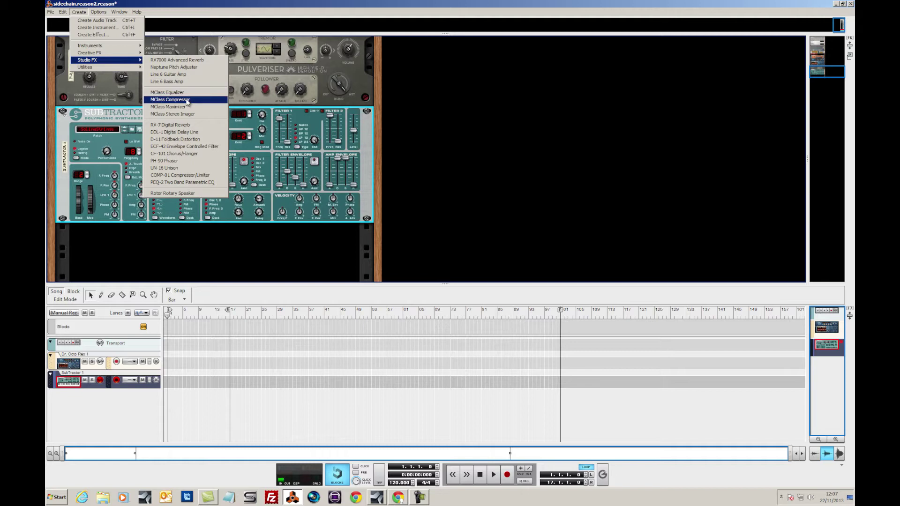
# Insert an MClass Compressor from Create > Studio FX directly under the SubTractor
pyautogui.click(188, 100)
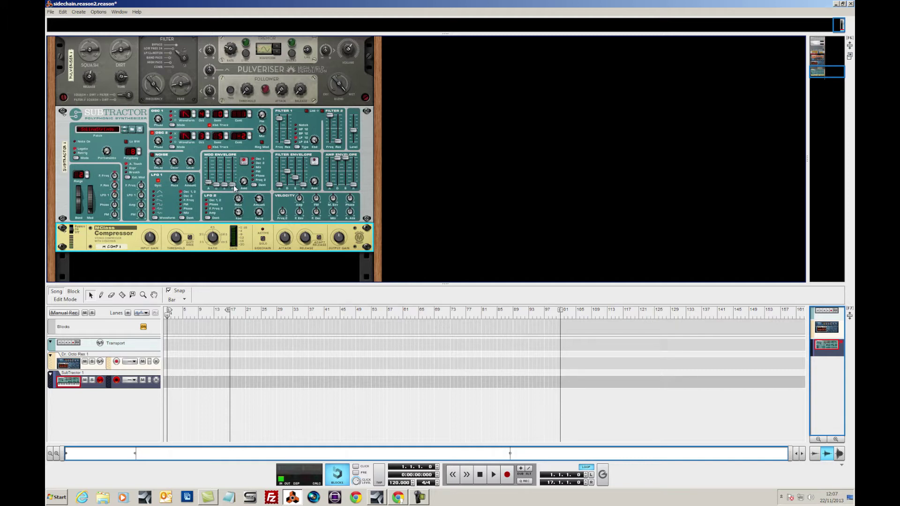
pyautogui.scroll(10, 249, 185)
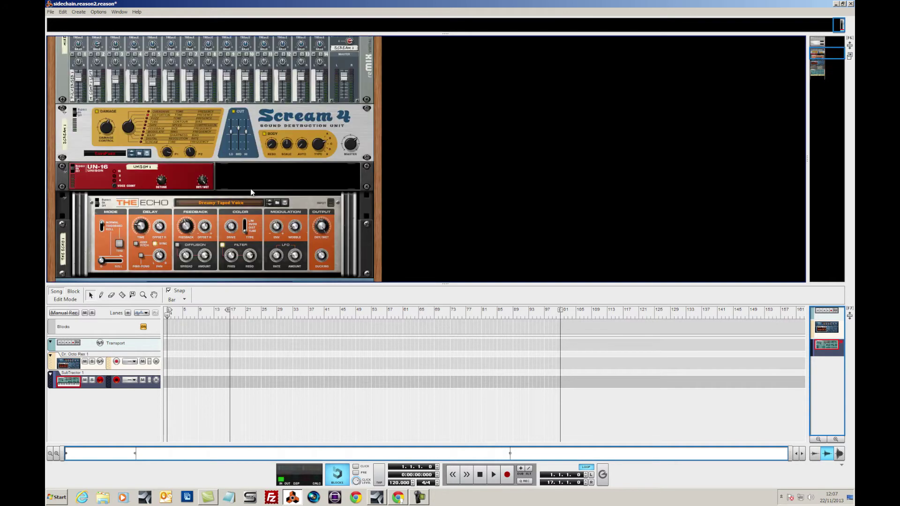
pyautogui.scroll(3, 251, 192)
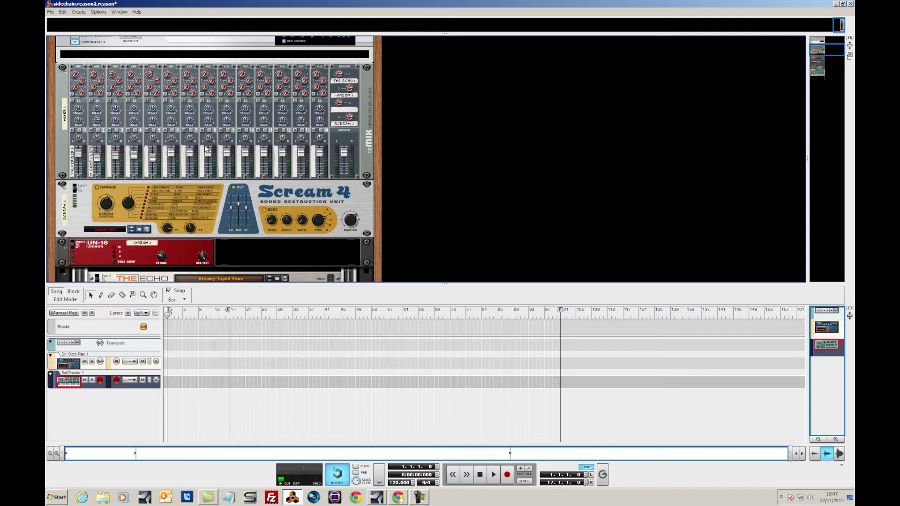
pyautogui.scroll(-6, 206, 150)
# On the rack's rear, cable mixer Send 3 Left into the MClass Compressor's Sidechain In
pyautogui.moveTo(209, 152)
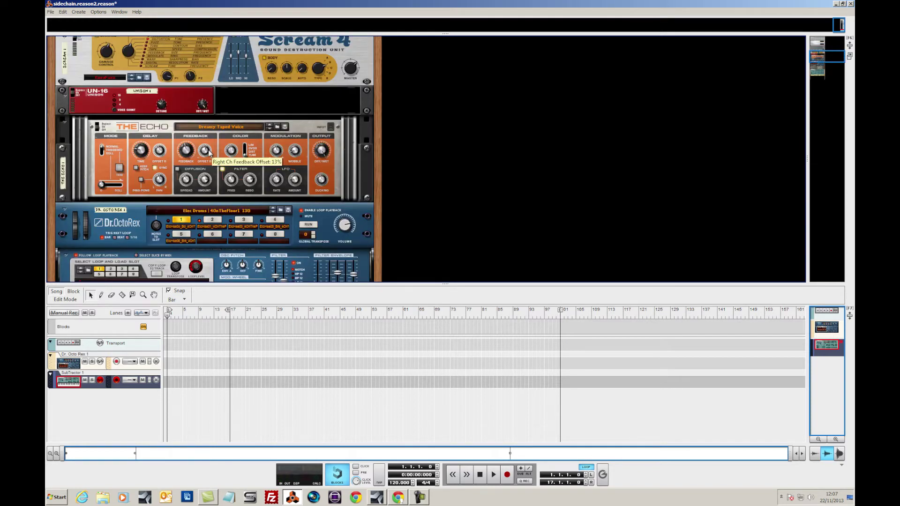
pyautogui.press('Tab')
pyautogui.scroll(8, 216, 154)
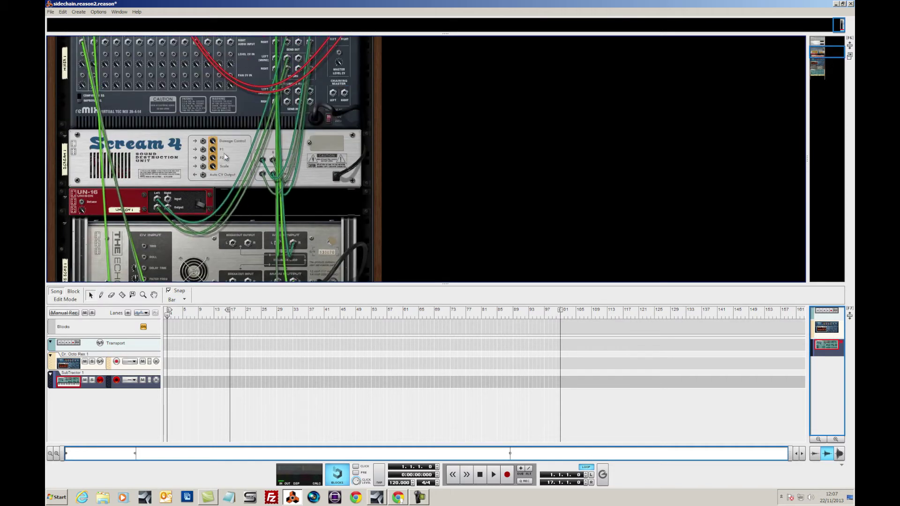
pyautogui.press('Tab')
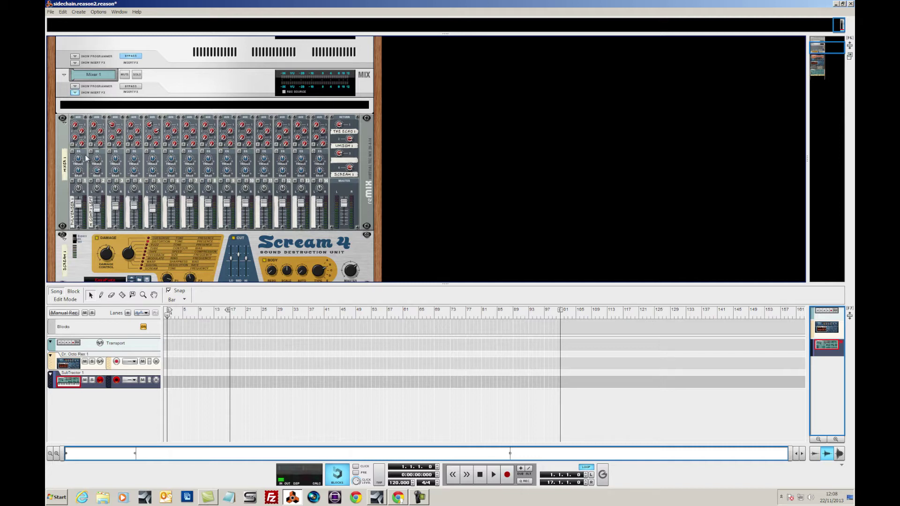
pyautogui.press('Tab')
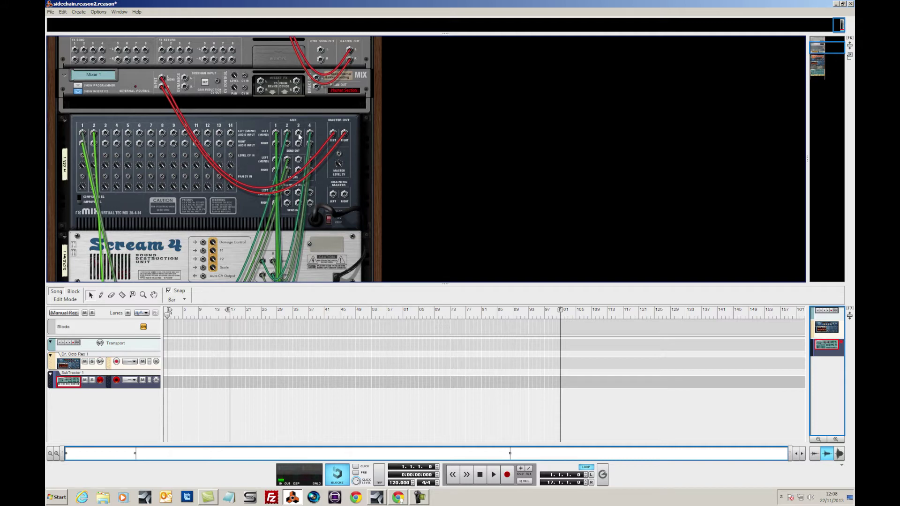
pyautogui.moveTo(300, 136); pyautogui.dragTo(204, 187)
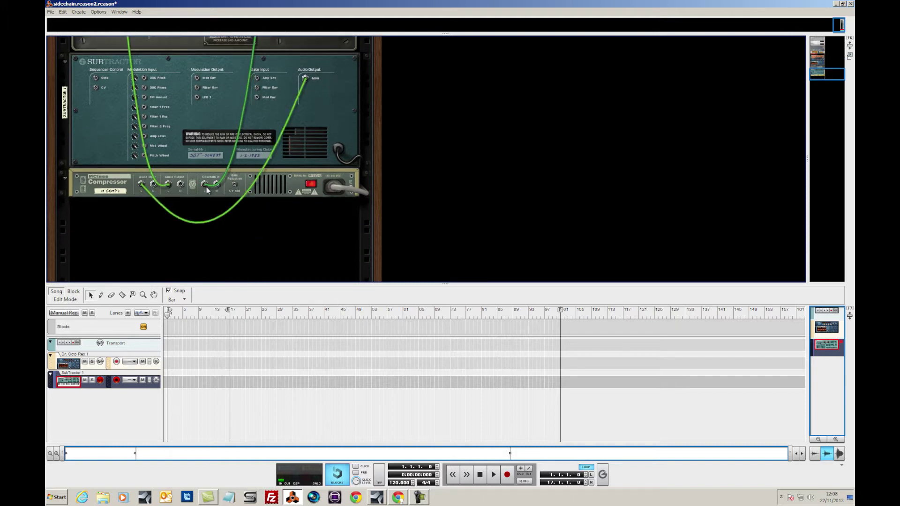
pyautogui.press('Tab')
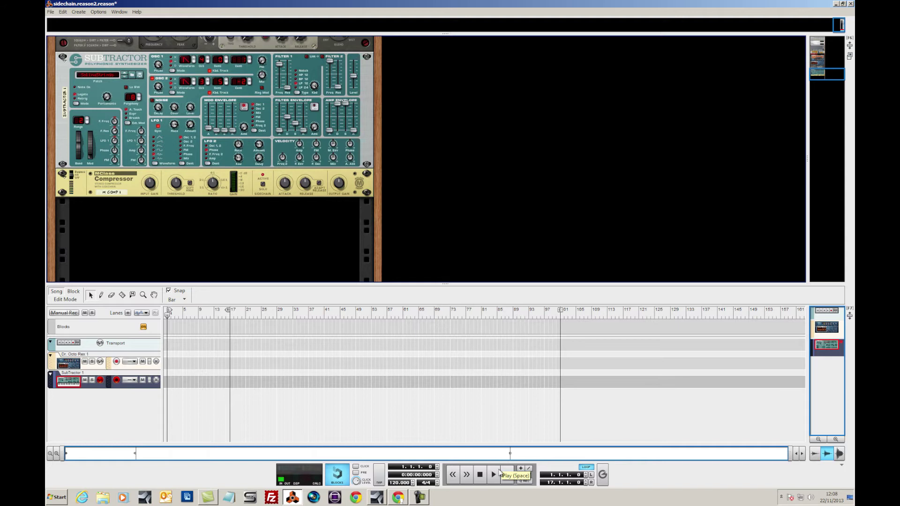
# Record roughly ten bars of SubTractor notes from the song start, then stop
pyautogui.click(507, 473)
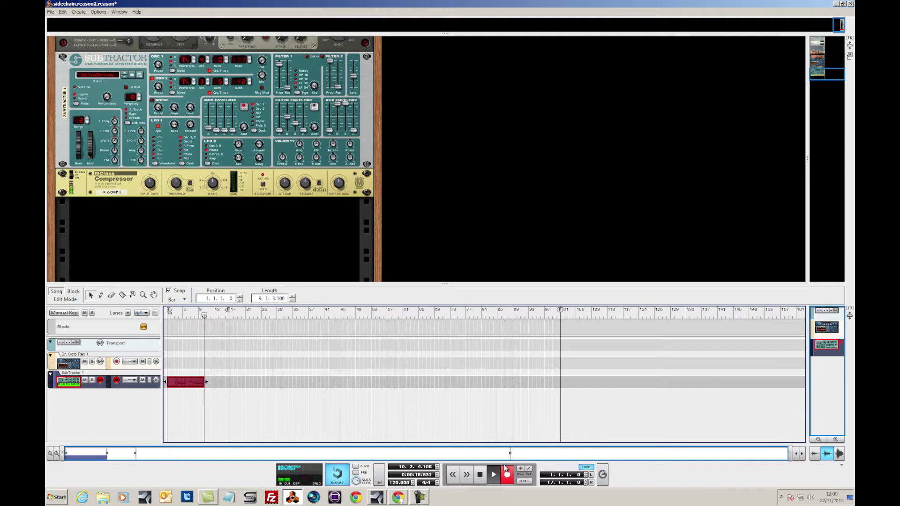
pyautogui.press('space')
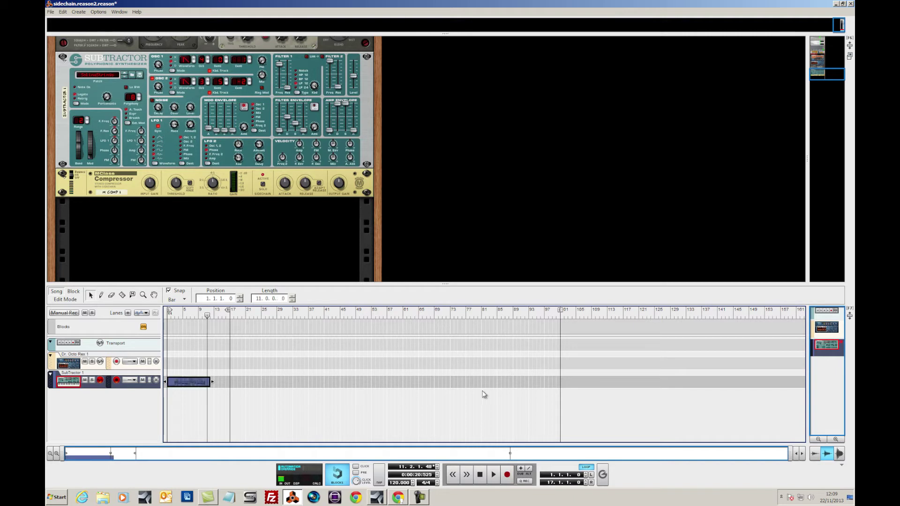
# Open the recorded clip, select all its notes and quantize them
pyautogui.doubleClick(207, 385)
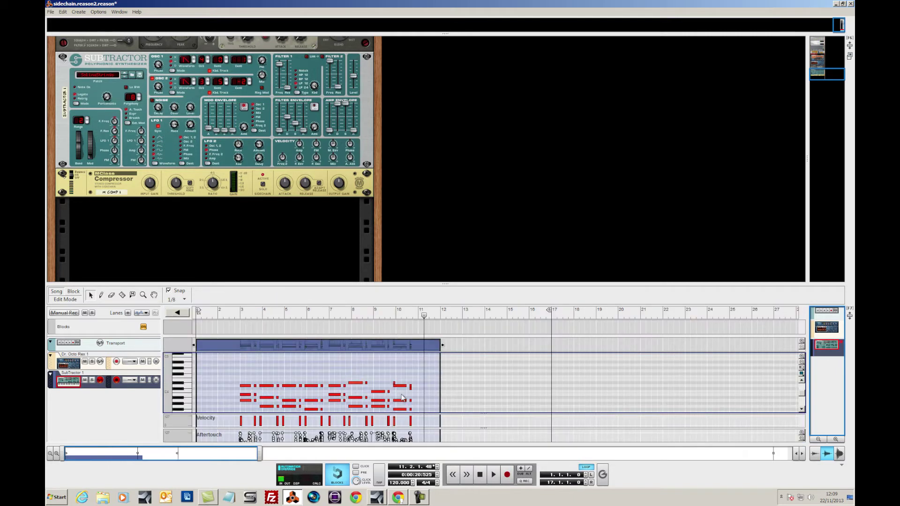
pyautogui.scroll(3, 402, 394)
pyautogui.scroll(-2, 248, 379)
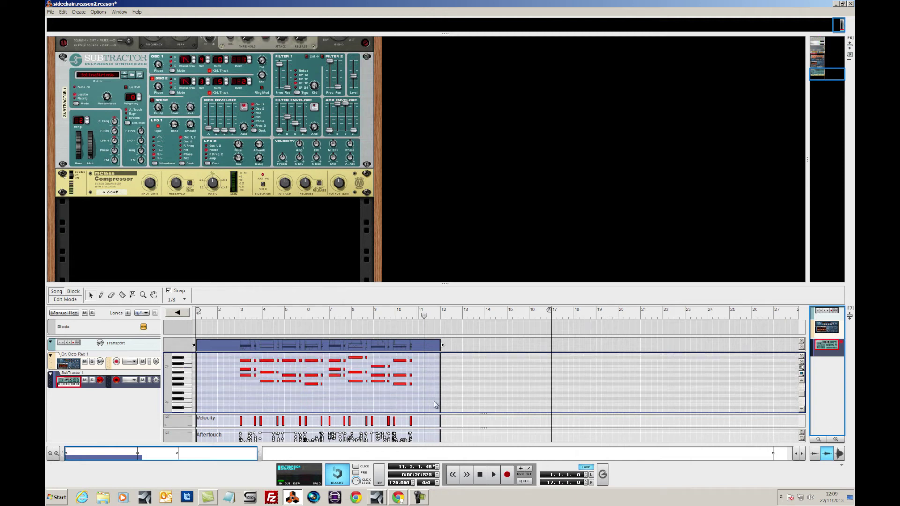
pyautogui.moveTo(433, 408); pyautogui.dragTo(262, 353)
pyautogui.rightClick(249, 396)
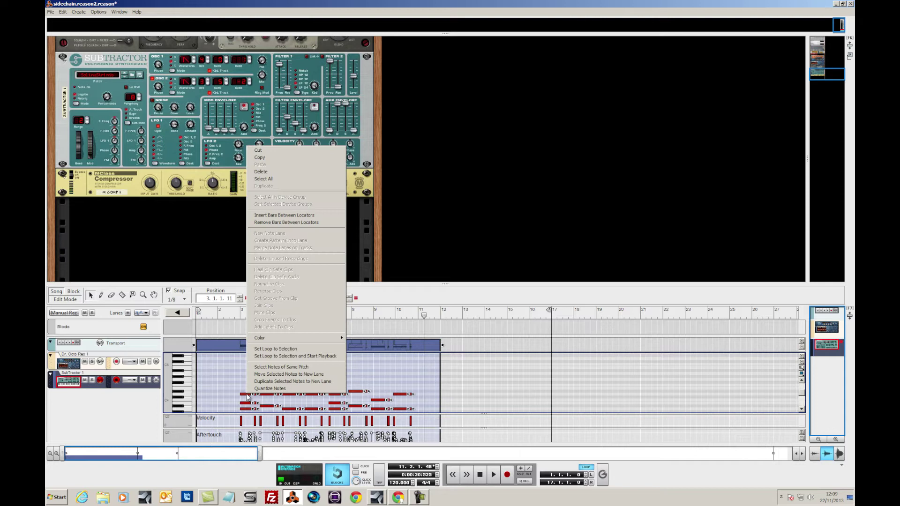
pyautogui.click(271, 389)
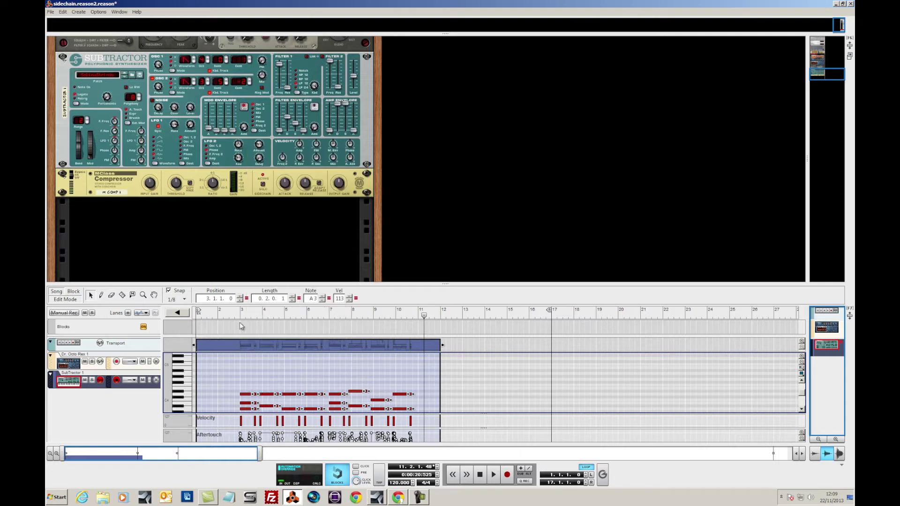
# Audition the quantized notes from bar 3, then trim the clip to bars 3–11
pyautogui.click(241, 316)
pyautogui.press('space')
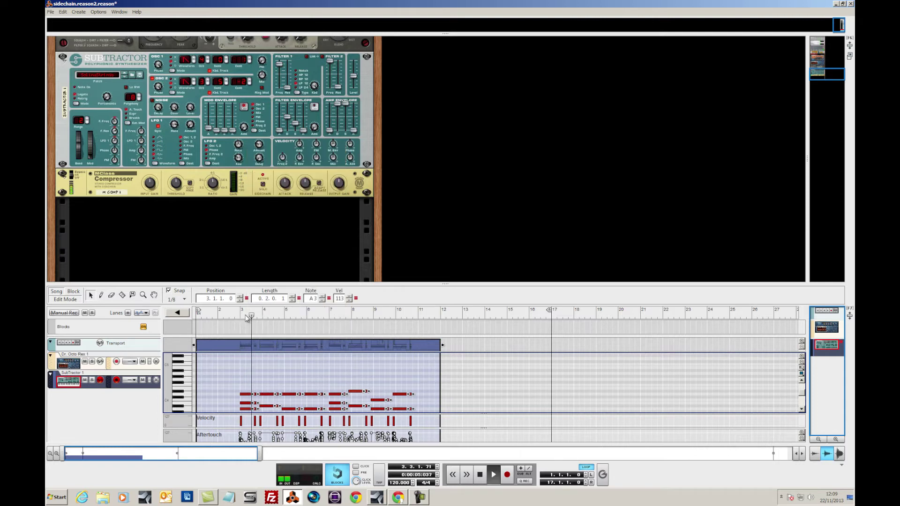
pyautogui.scroll(-2, 313, 400)
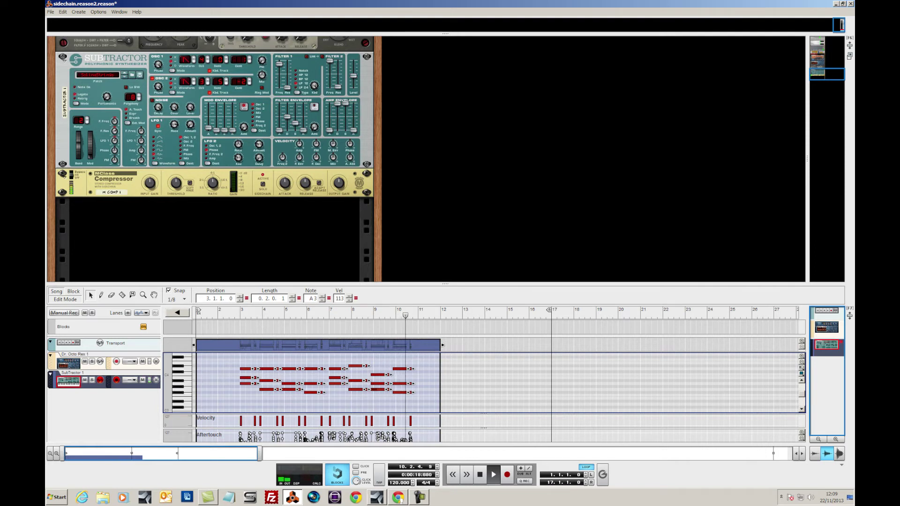
pyautogui.press('space')
pyautogui.moveTo(197, 346); pyautogui.dragTo(240, 347)
pyautogui.moveTo(442, 346); pyautogui.dragTo(420, 348)
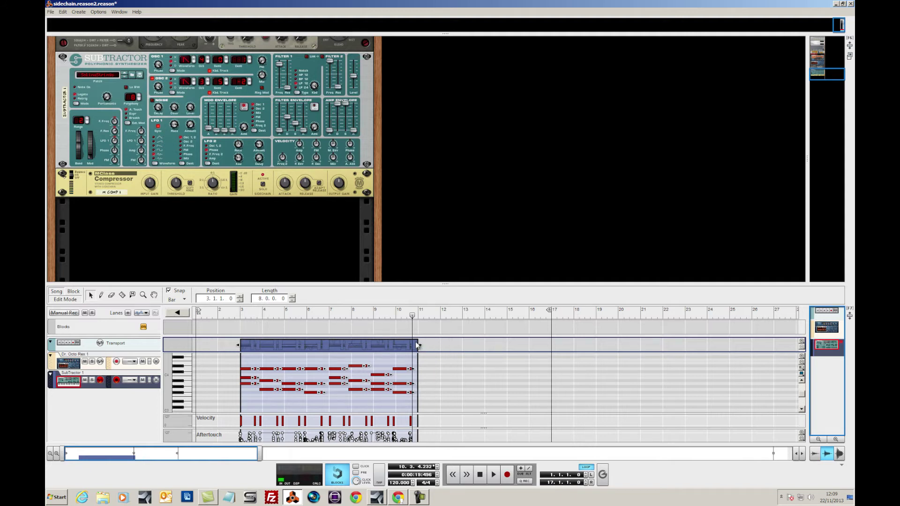
pyautogui.press('Tab')
pyautogui.press('Tab')
# Move the clip to the song start and set the right loop point at bar 9
pyautogui.click(65, 299)
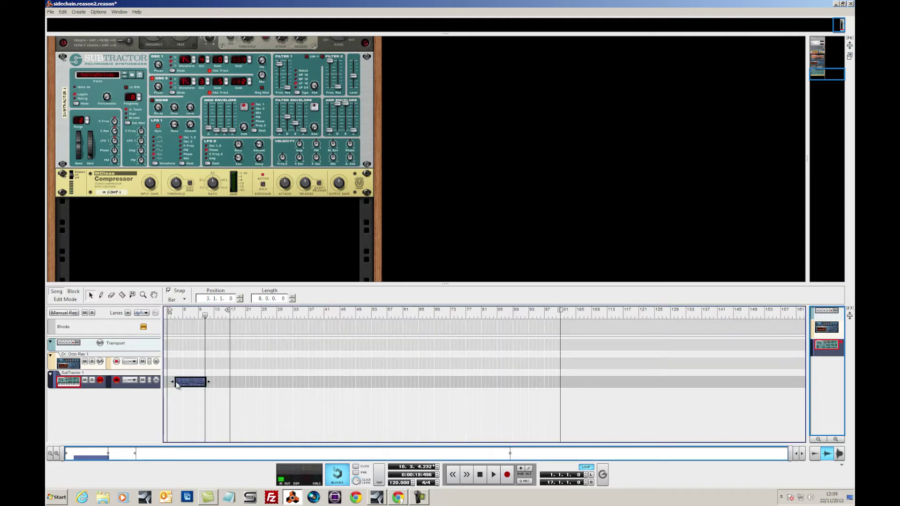
pyautogui.moveTo(182, 385); pyautogui.dragTo(175, 385)
pyautogui.moveTo(229, 311); pyautogui.dragTo(198, 315)
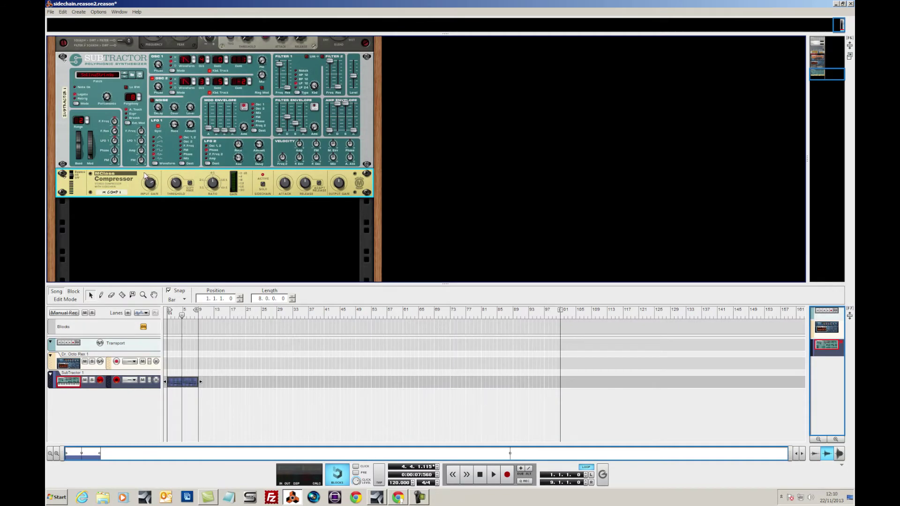
# Check the compressor cabling, then set channel 1's Aux 3 send to 91 and play
pyautogui.press('Tab')
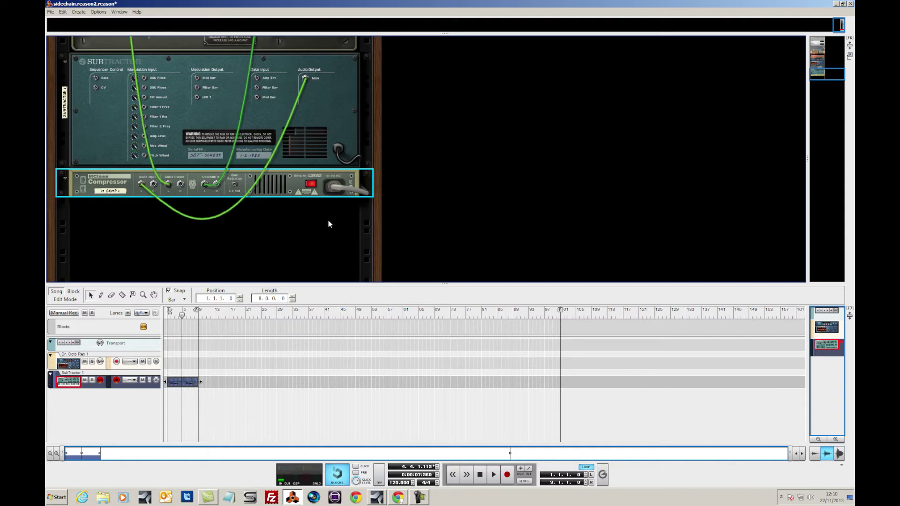
pyautogui.press('Tab')
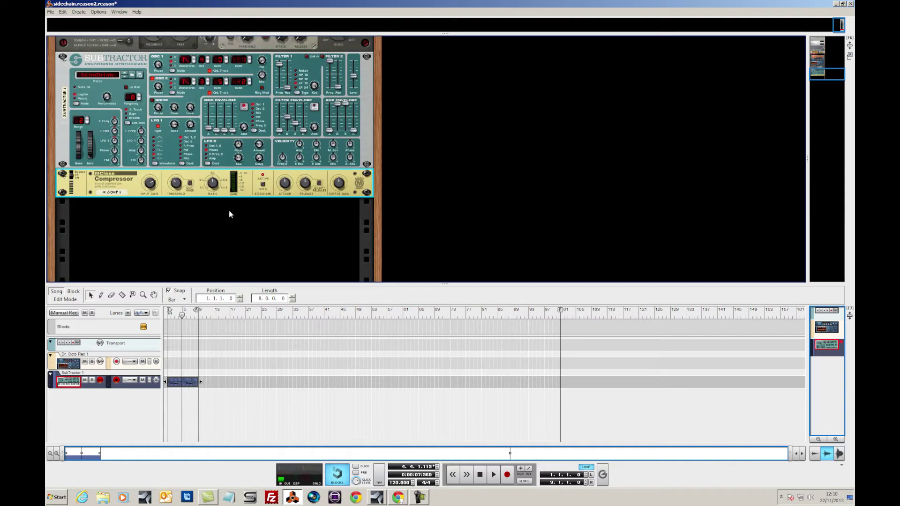
pyautogui.scroll(15, 229, 215)
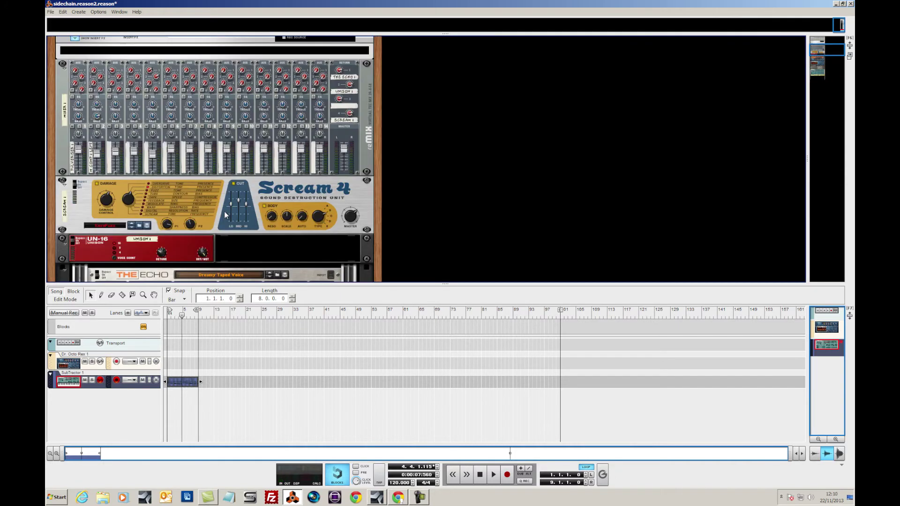
pyautogui.scroll(3, 224, 215)
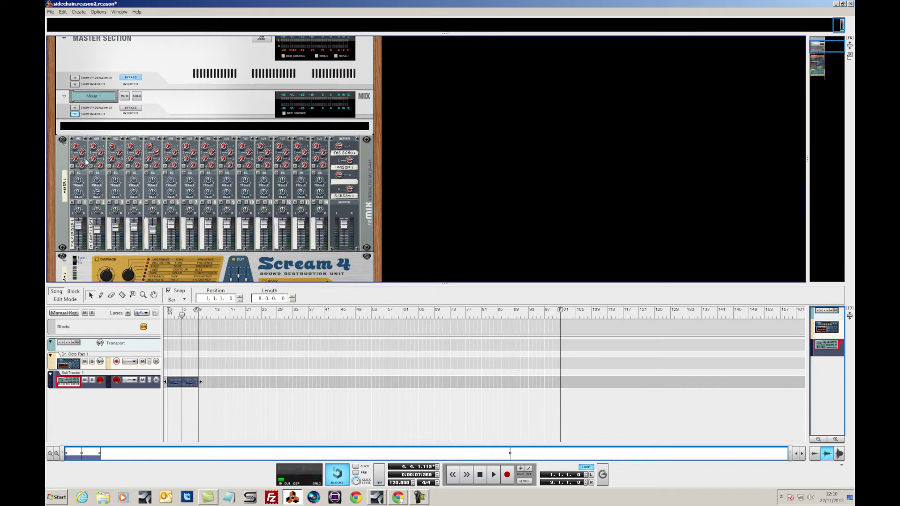
pyautogui.moveTo(81, 162); pyautogui.dragTo(78, 139)
pyautogui.press('space')
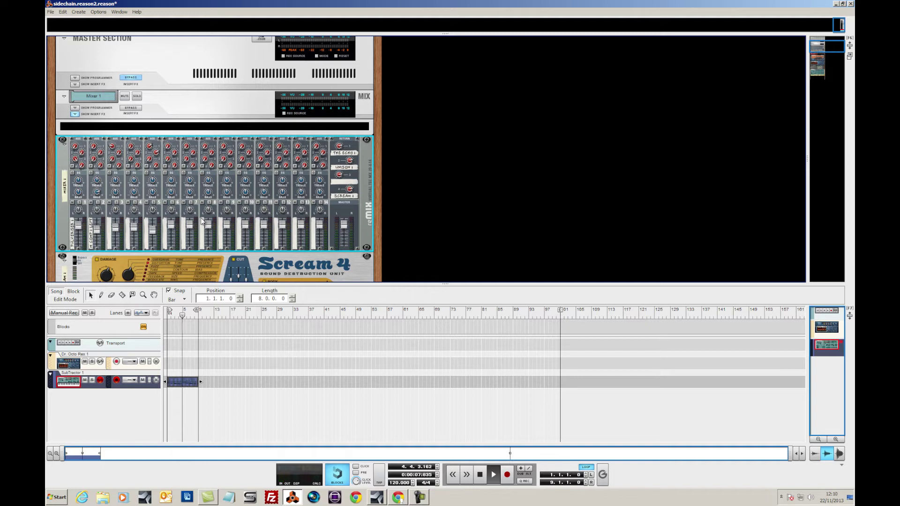
# Play from bar 1 and lower the MClass Compressor threshold to -28.6 dB
pyautogui.scroll(-15, 202, 221)
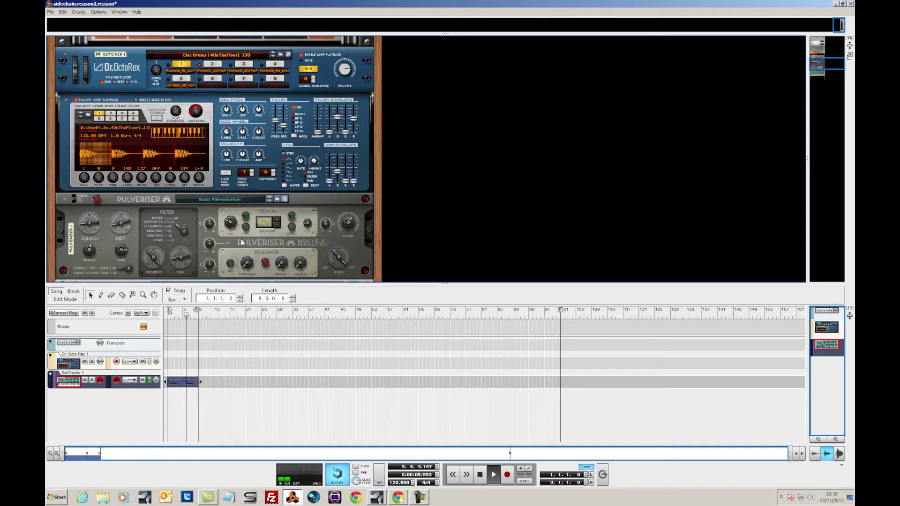
pyautogui.scroll(-4, 242, 242)
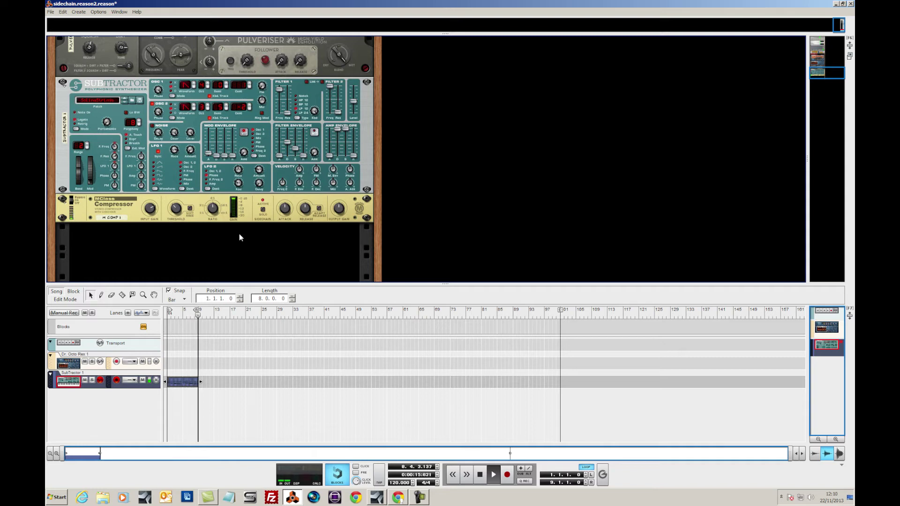
pyautogui.press('space')
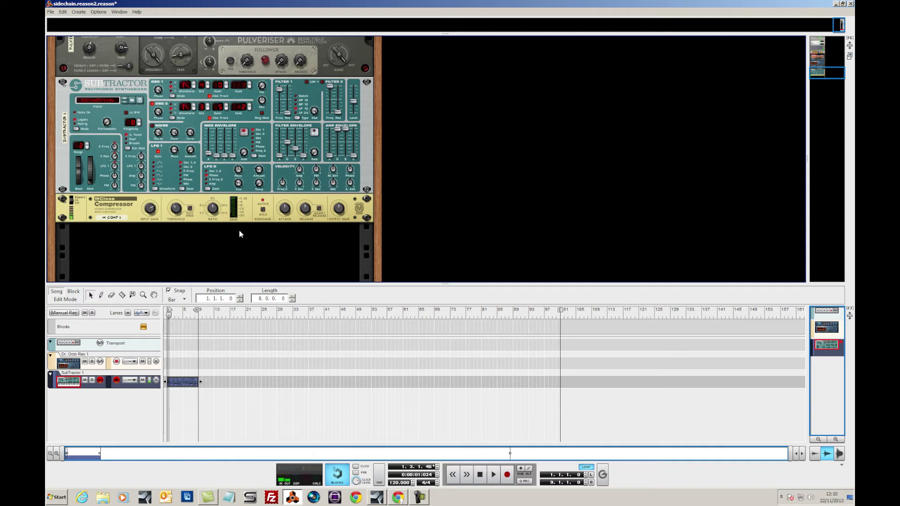
pyautogui.click(284, 221)
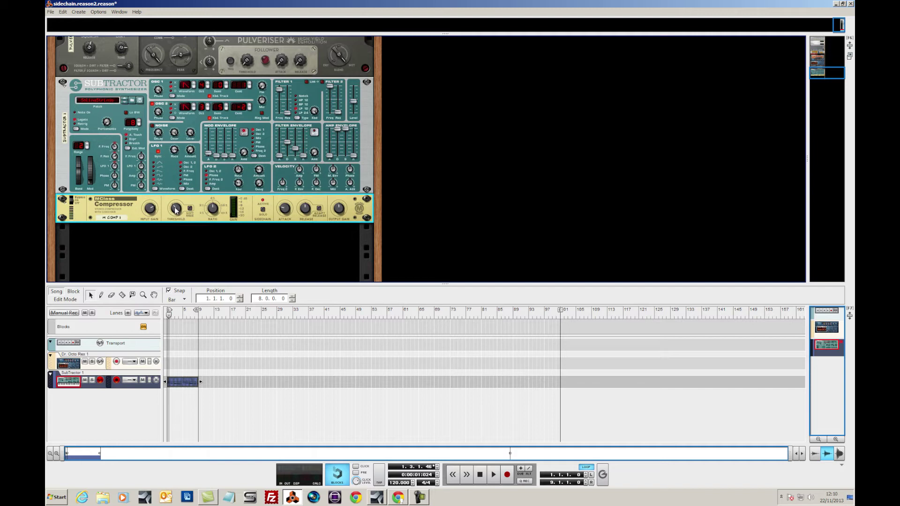
pyautogui.moveTo(178, 210)
pyautogui.click(169, 317)
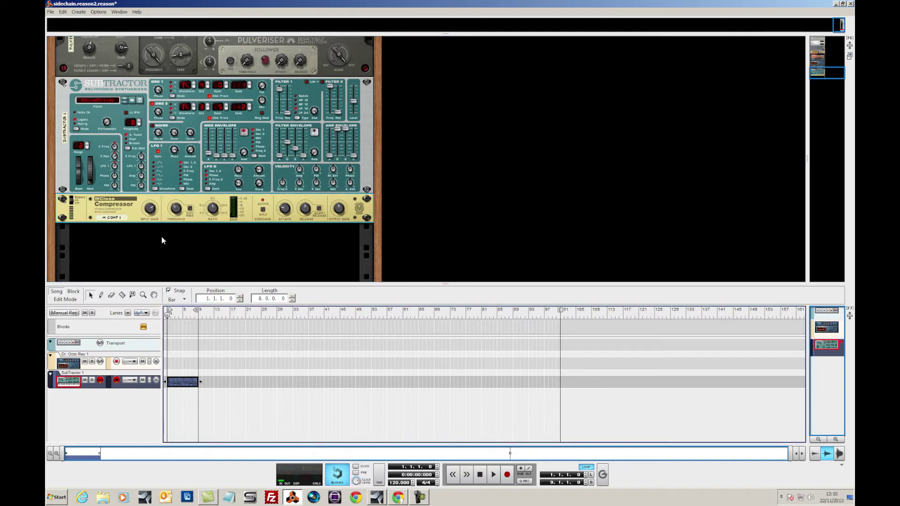
pyautogui.press('space')
pyautogui.moveTo(178, 211); pyautogui.dragTo(178, 217)
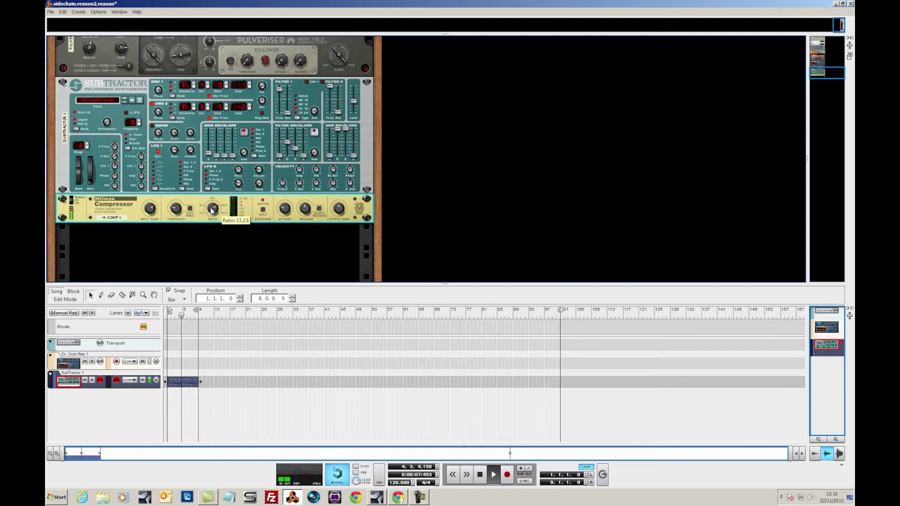
# Try compressor release values of 223, 84, 509 and 413 ms during playback
pyautogui.scroll(-3, 212, 211)
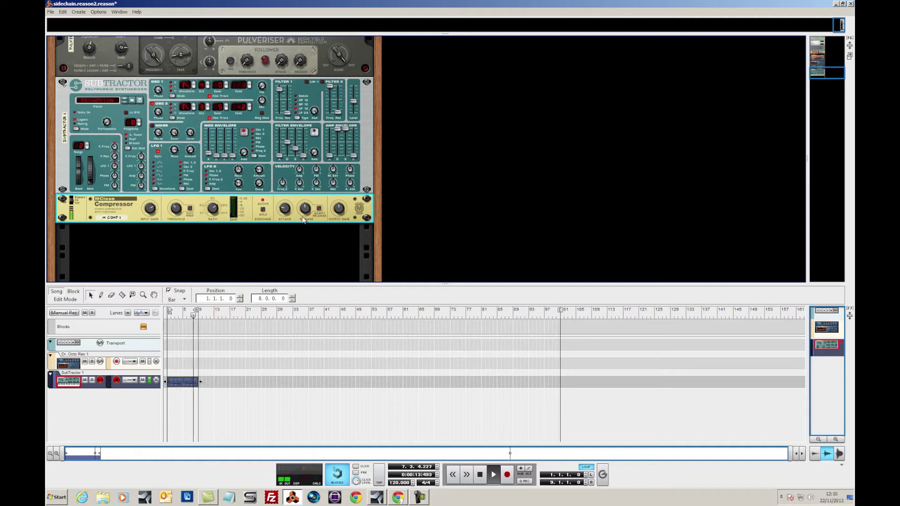
pyautogui.moveTo(304, 221)
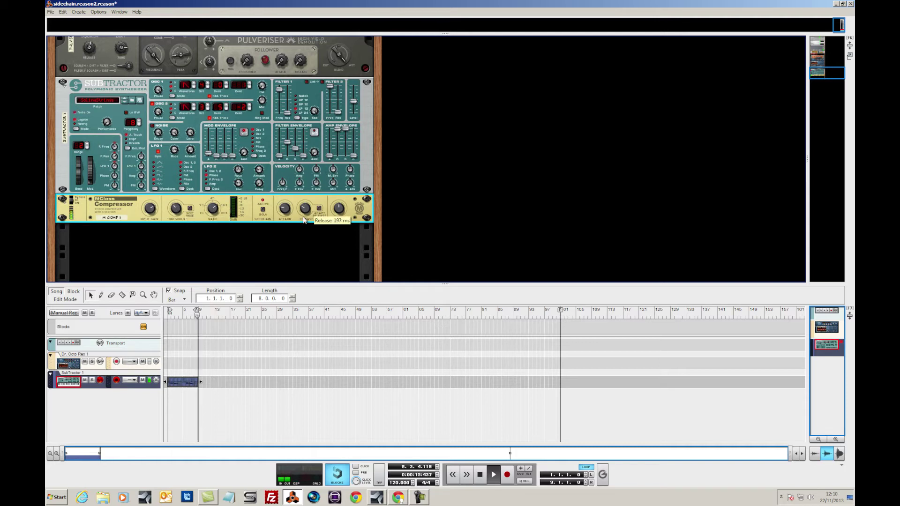
pyautogui.press('space')
pyautogui.moveTo(303, 221); pyautogui.dragTo(304, 209)
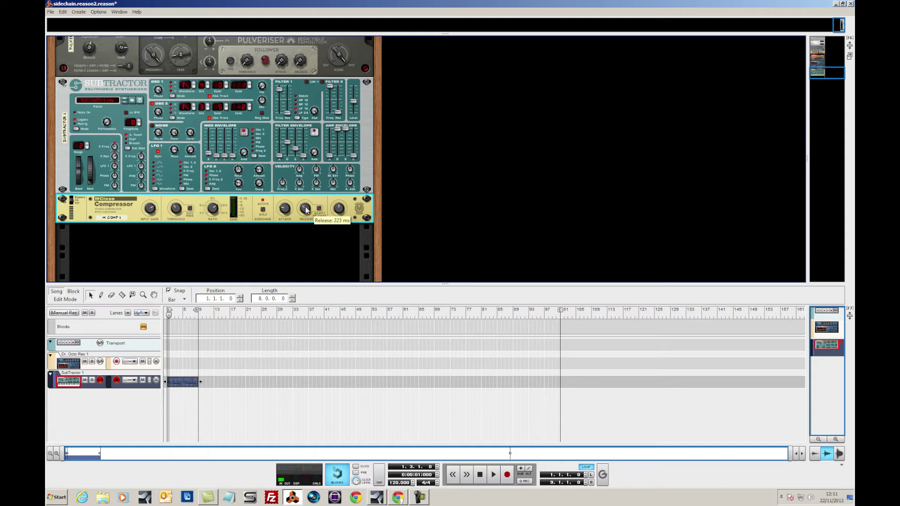
pyautogui.press('space')
pyautogui.moveTo(306, 209); pyautogui.dragTo(307, 221)
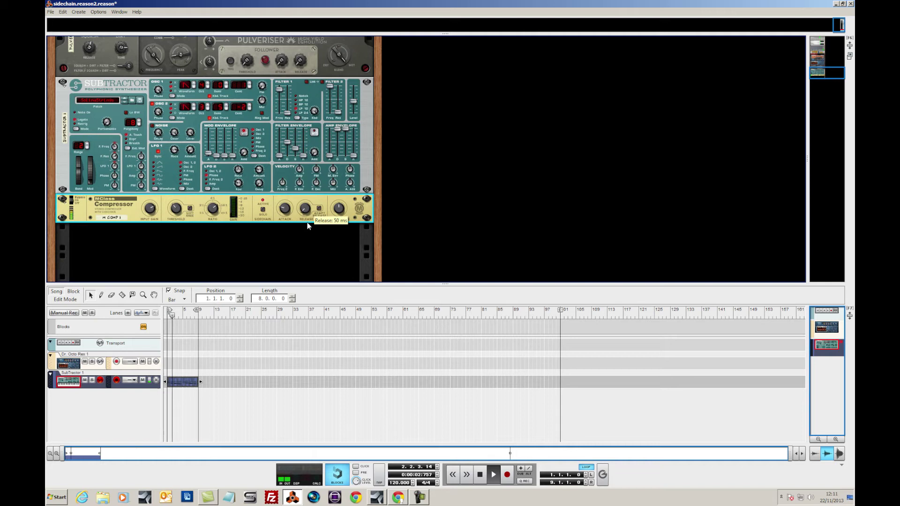
pyautogui.moveTo(307, 222)
pyautogui.mouseDown()
pyautogui.moveTo(308, 196)
pyautogui.moveTo(311, 214)
pyautogui.mouseUp()
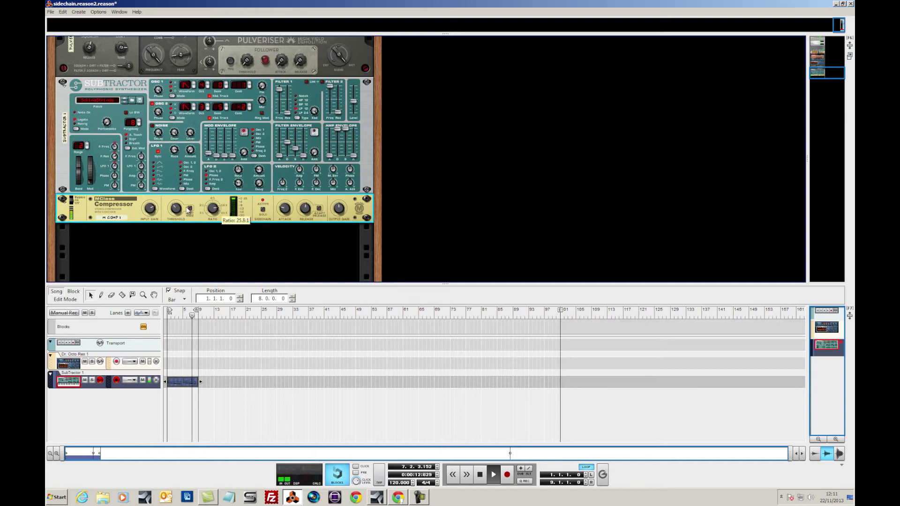
pyautogui.moveTo(175, 216)
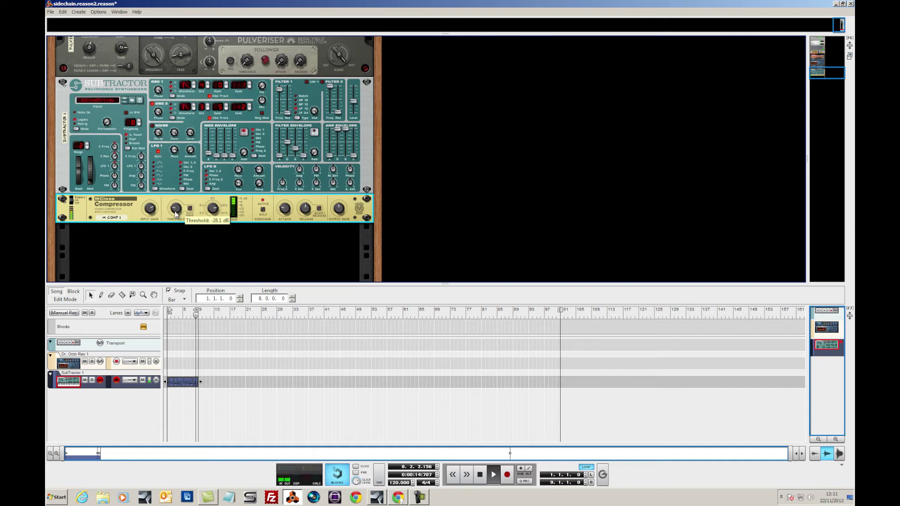
pyautogui.moveTo(308, 215)
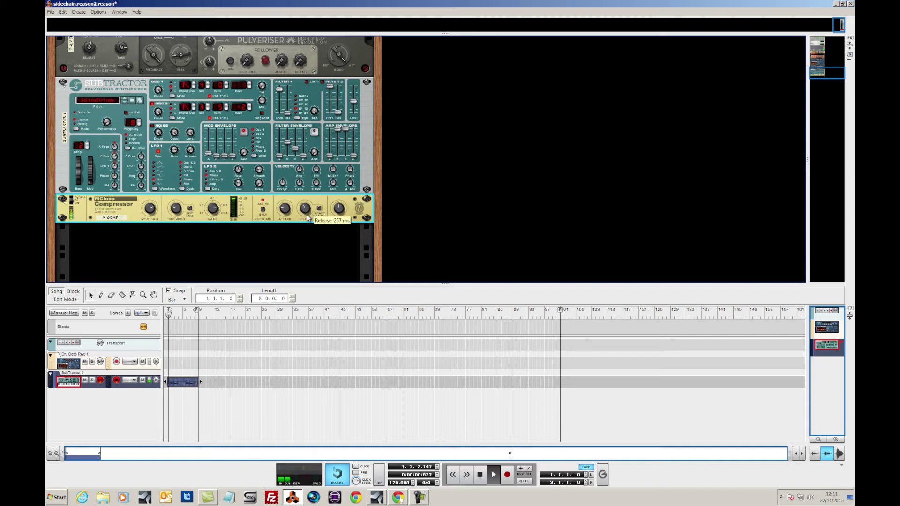
pyautogui.moveTo(308, 216); pyautogui.dragTo(309, 213)
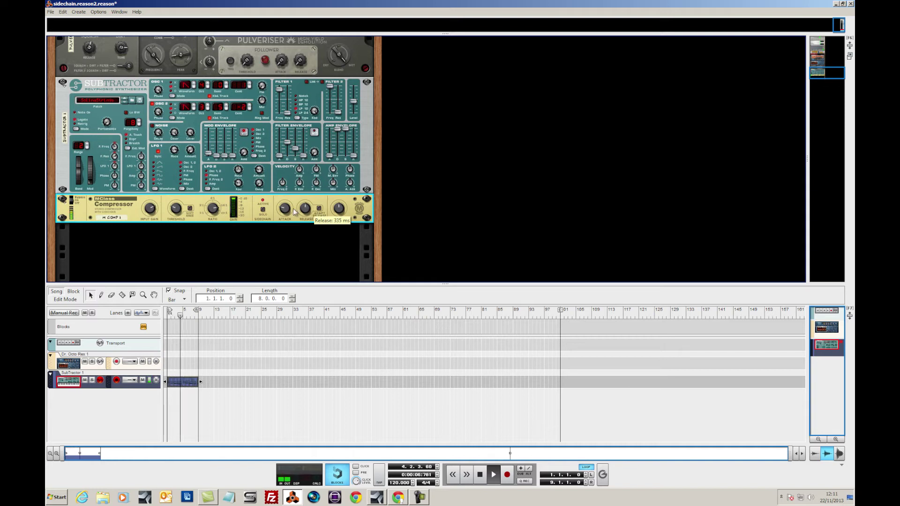
# Enable soft knee, settle the release around 266 ms, and stop playback
pyautogui.moveTo(288, 213)
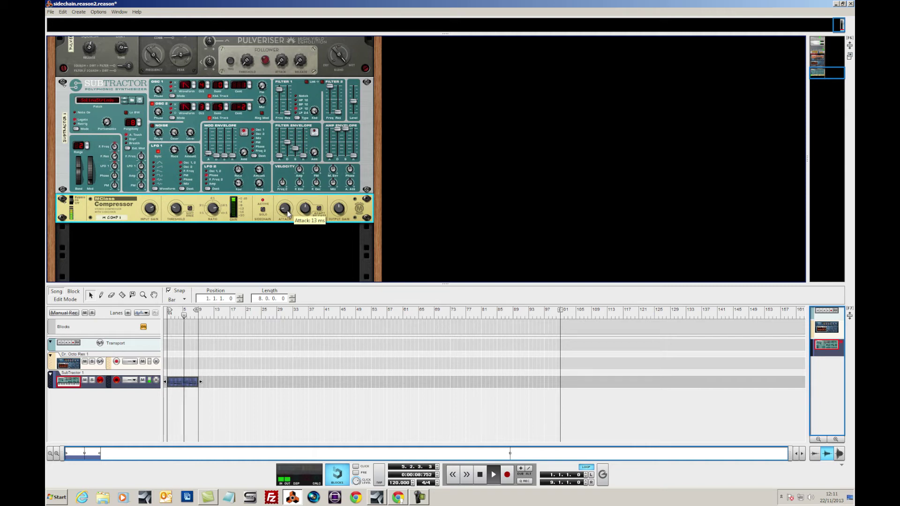
pyautogui.click(190, 209)
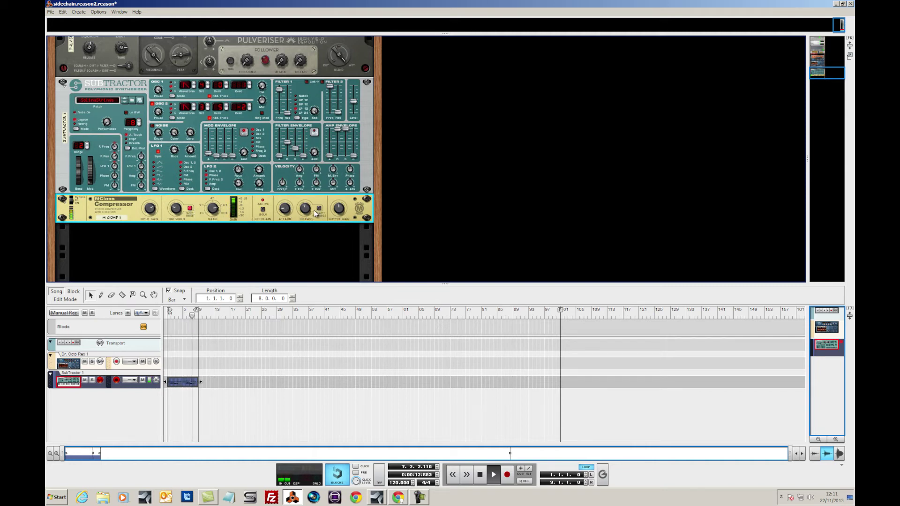
pyautogui.moveTo(307, 216)
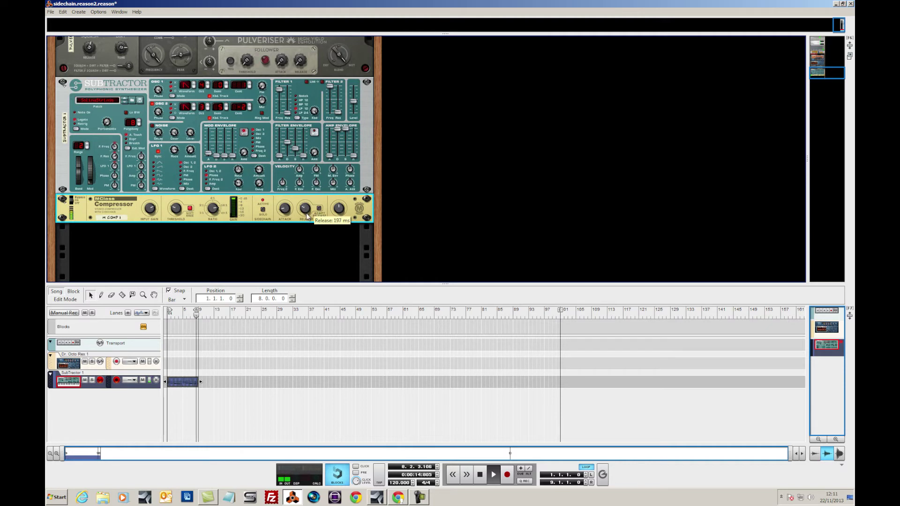
pyautogui.moveTo(307, 216); pyautogui.dragTo(308, 211)
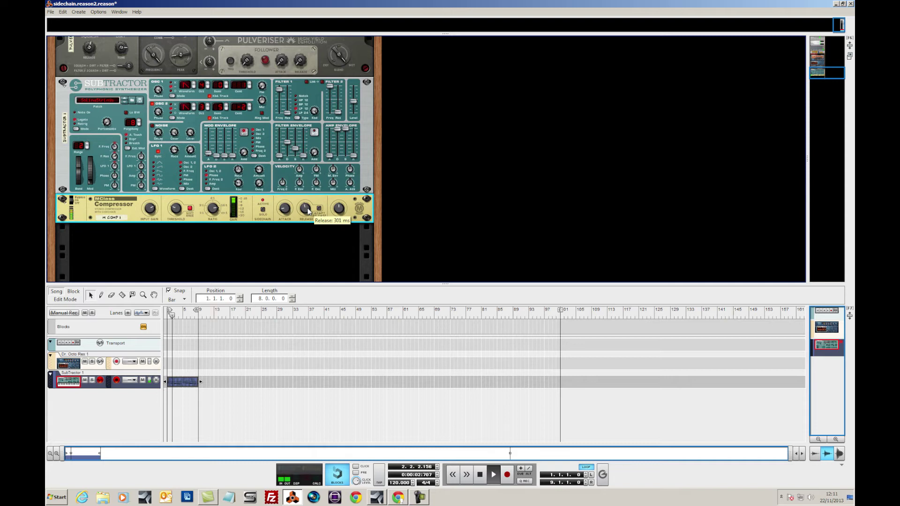
pyautogui.moveTo(309, 212); pyautogui.dragTo(307, 212)
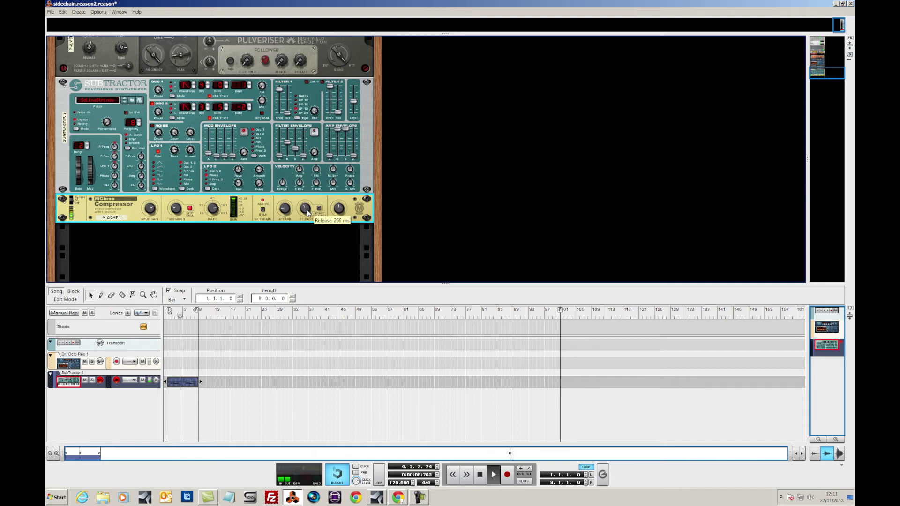
pyautogui.press('space')
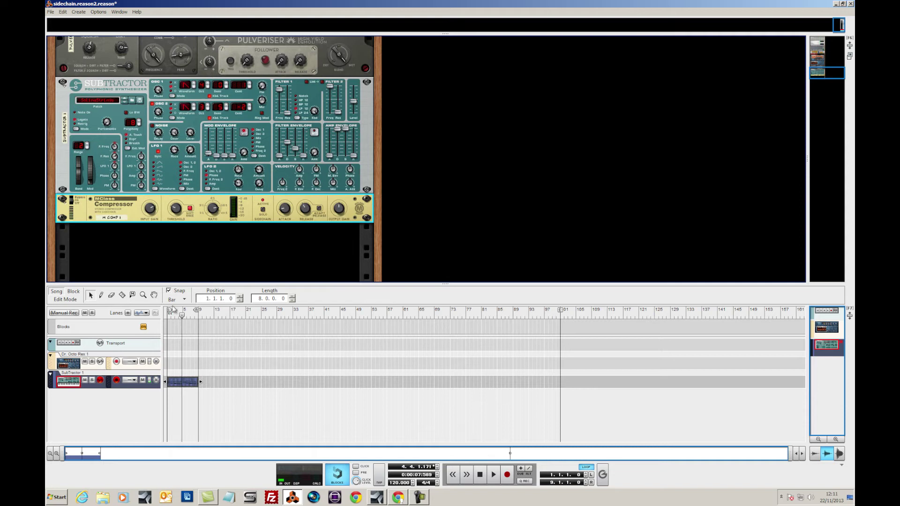
pyautogui.moveTo(183, 316); pyautogui.dragTo(170, 316)
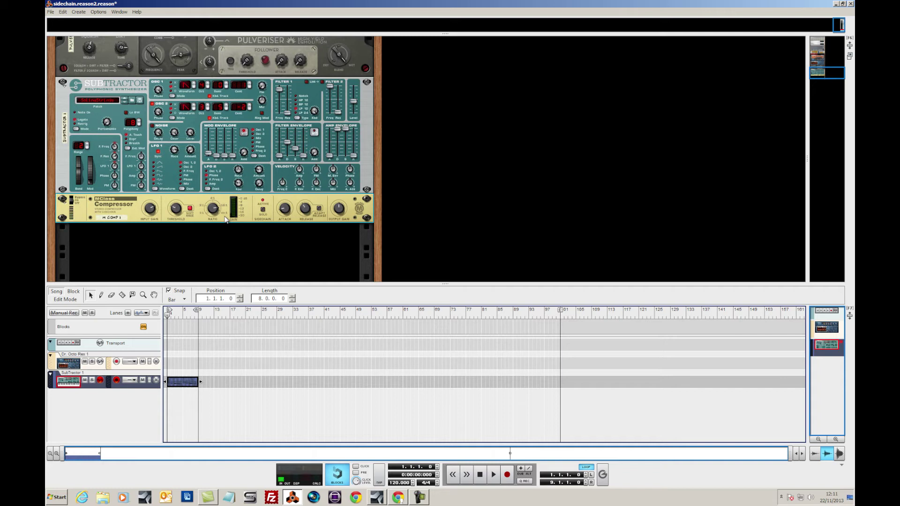
pyautogui.press('space')
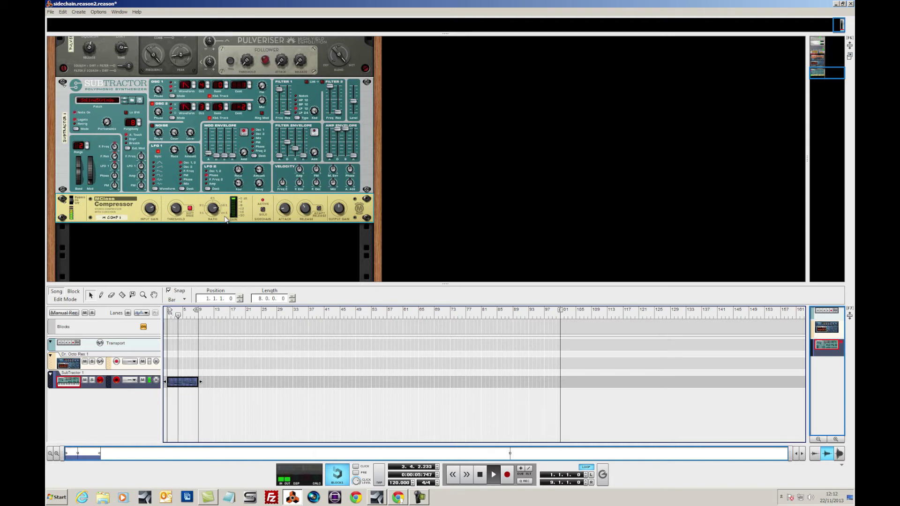
pyautogui.press('space')
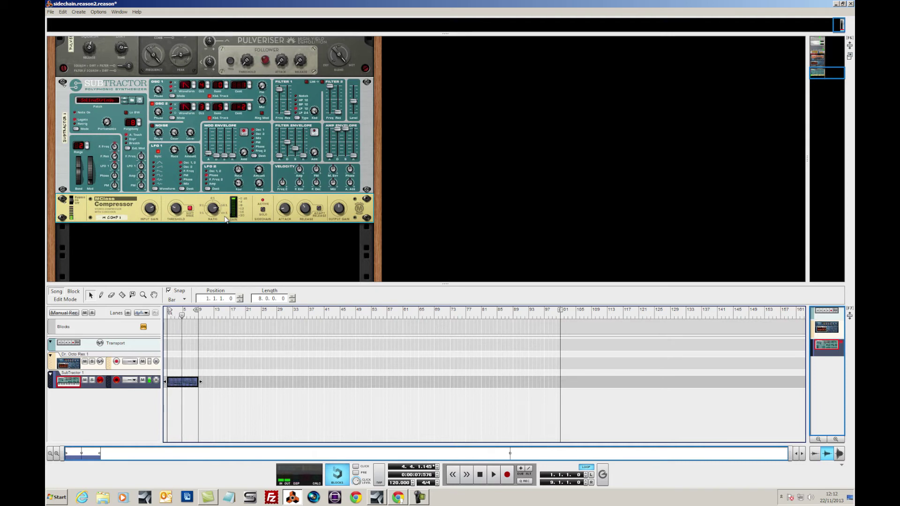
pyautogui.click(68, 173)
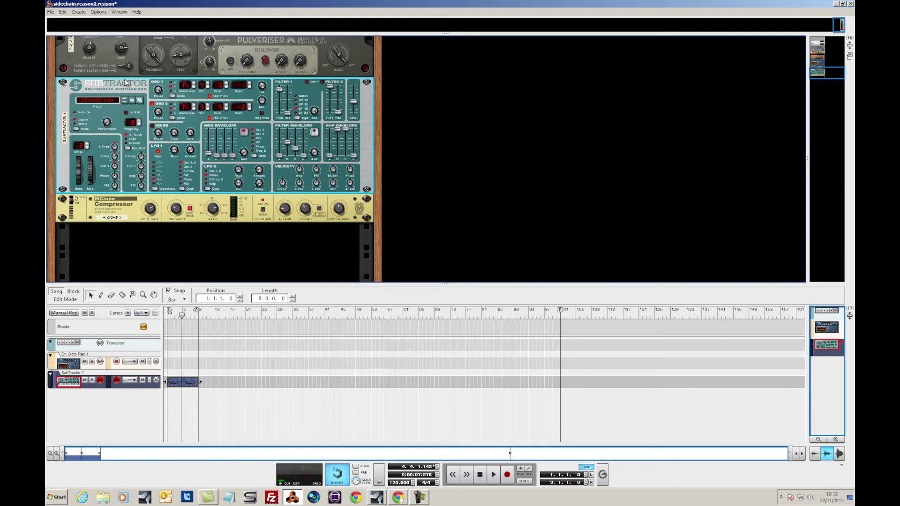
# Insert an Alligator filter gate from Create > Creative FX and load Formantesque.gator
pyautogui.click(80, 12)
pyautogui.moveTo(94, 55)
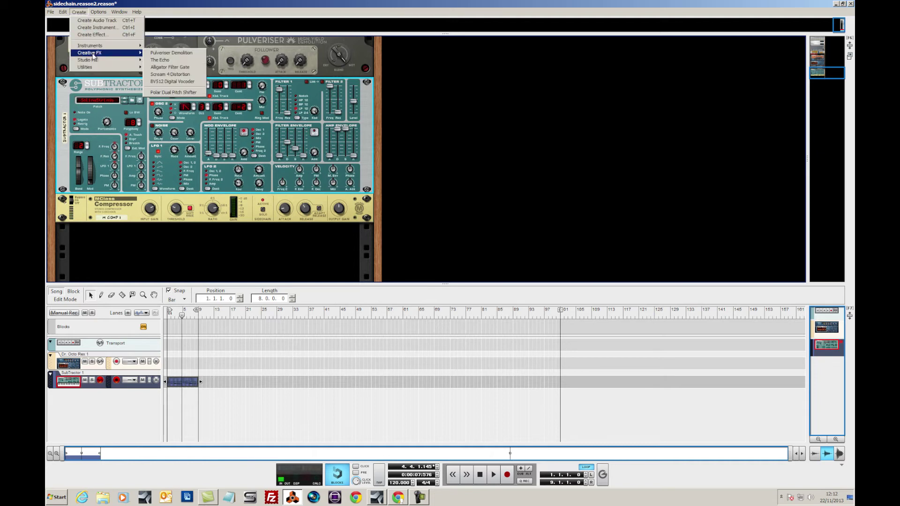
pyautogui.click(179, 65)
pyautogui.click(213, 175)
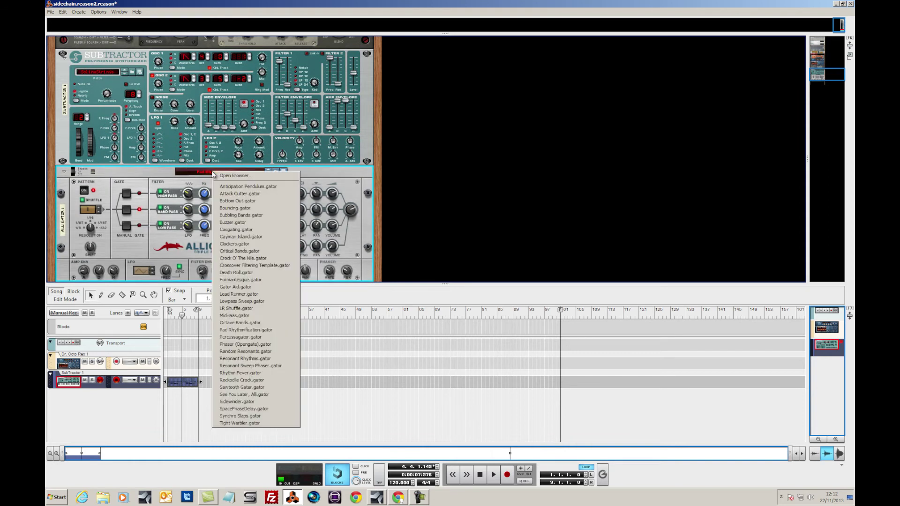
pyautogui.click(269, 281)
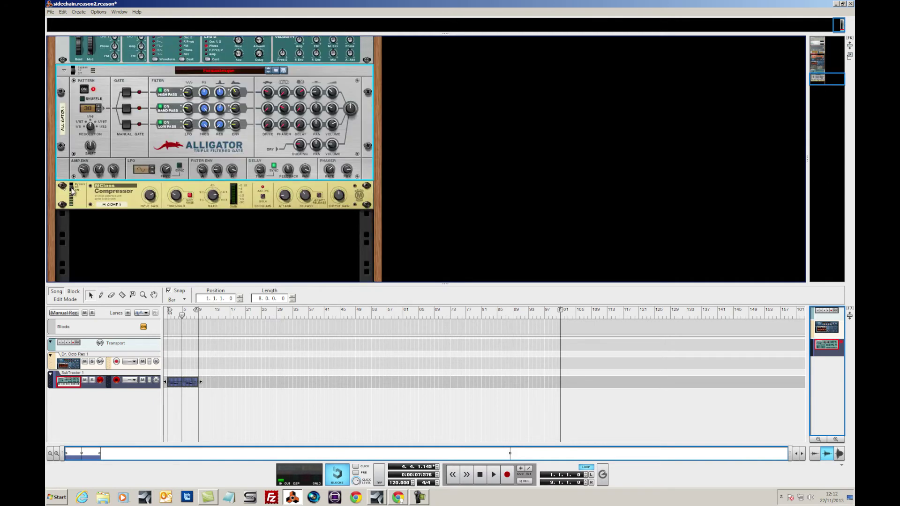
# Solo the SubTractor, play from bar 1, and lower the Alligator's Dry Volume knob
pyautogui.moveTo(182, 315); pyautogui.dragTo(148, 359)
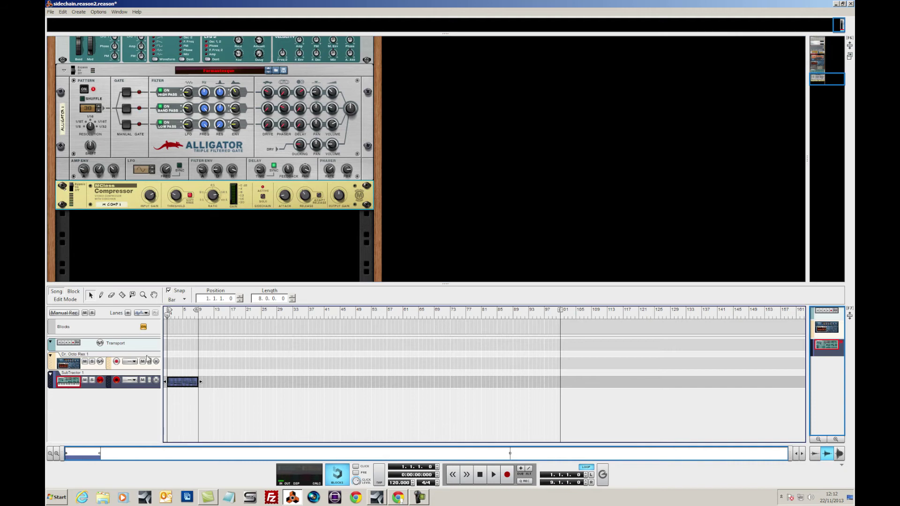
pyautogui.click(92, 380)
pyautogui.press('space')
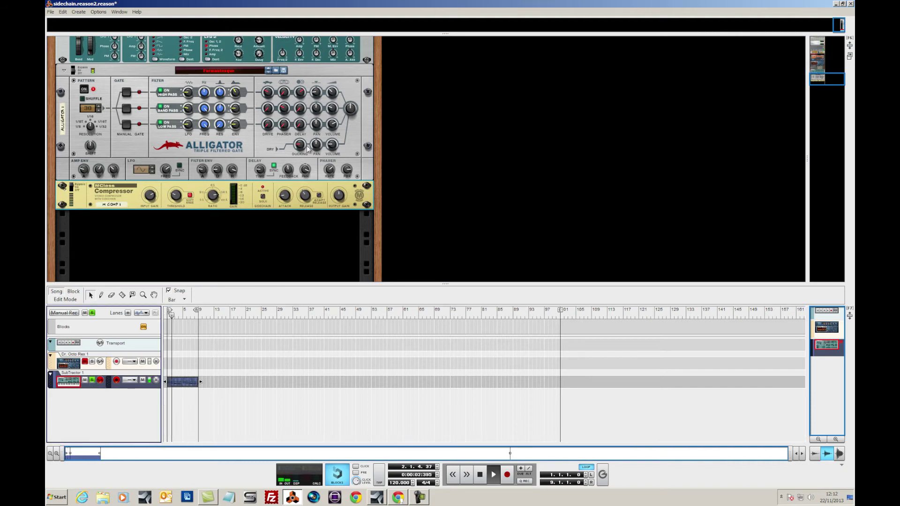
pyautogui.click(351, 109)
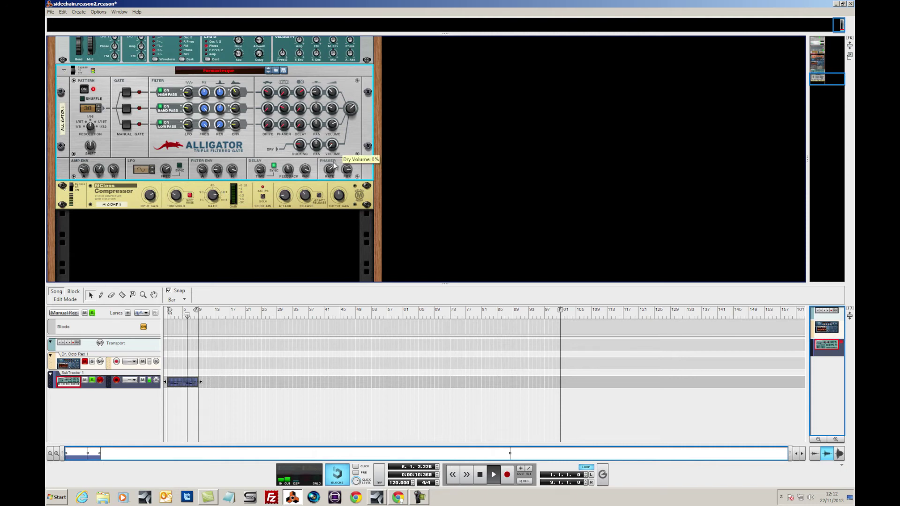
pyautogui.moveTo(336, 124); pyautogui.dragTo(337, 144)
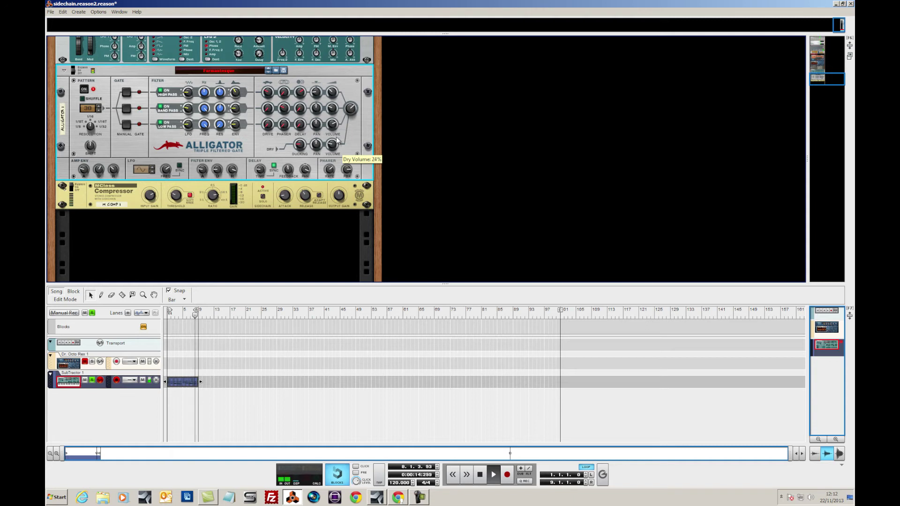
pyautogui.press('space')
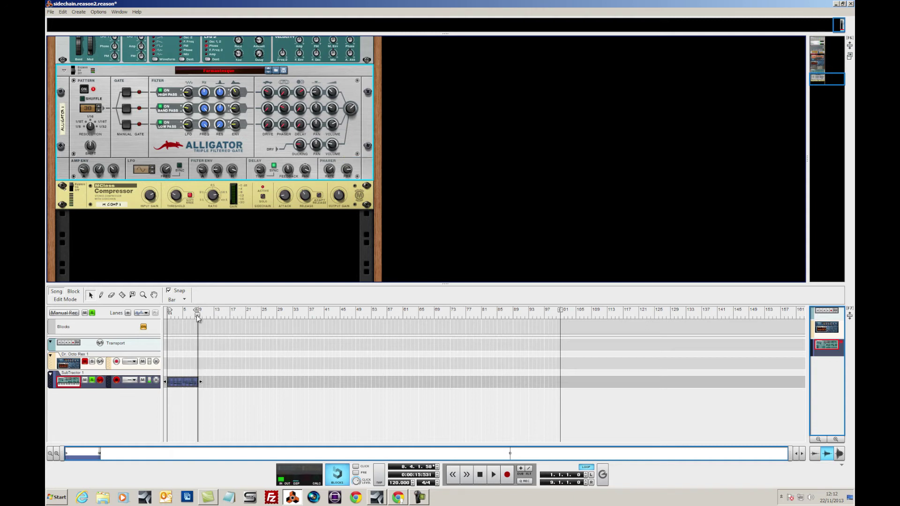
# Unsolo the SubTractor track while playing the song back with the compressor selected
pyautogui.click(166, 317)
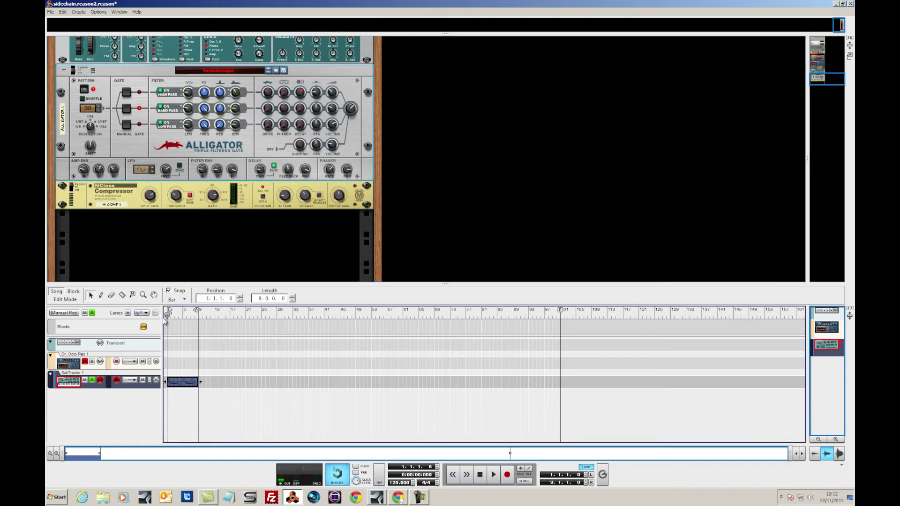
pyautogui.click(72, 188)
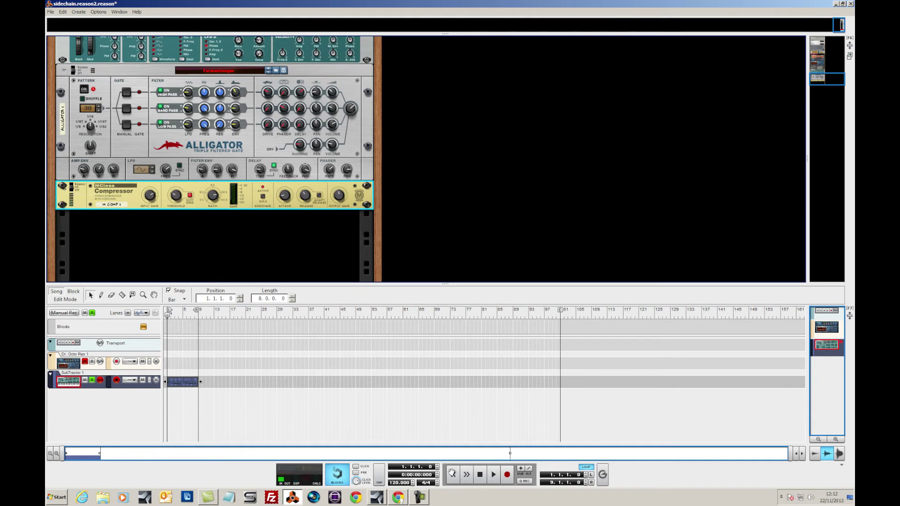
pyautogui.click(493, 474)
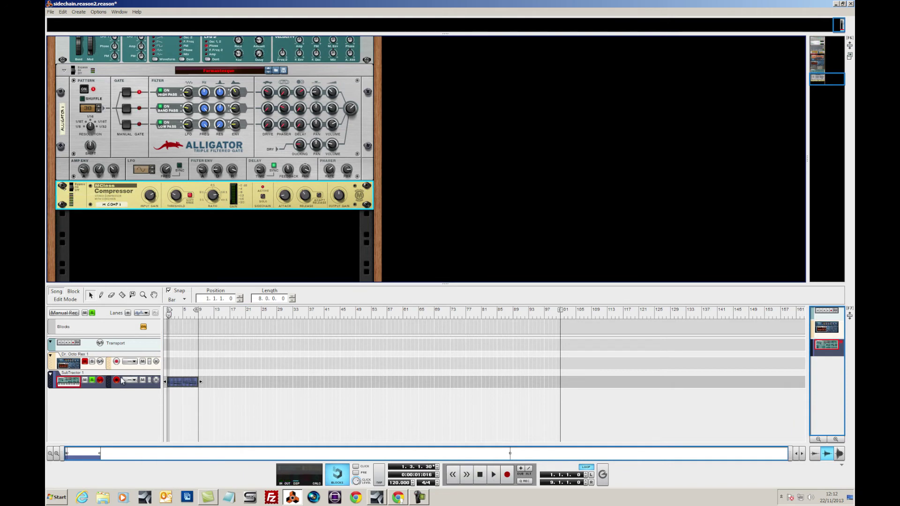
pyautogui.click(92, 380)
pyautogui.click(452, 475)
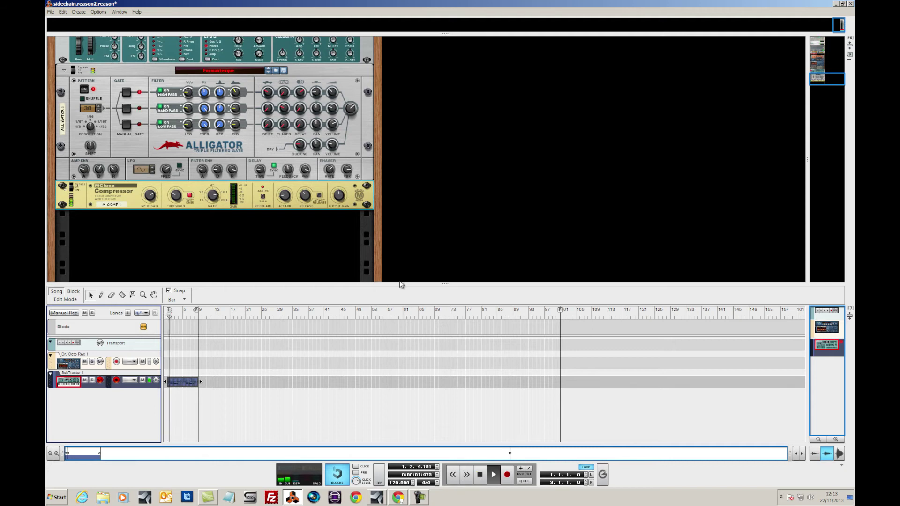
pyautogui.click(308, 201)
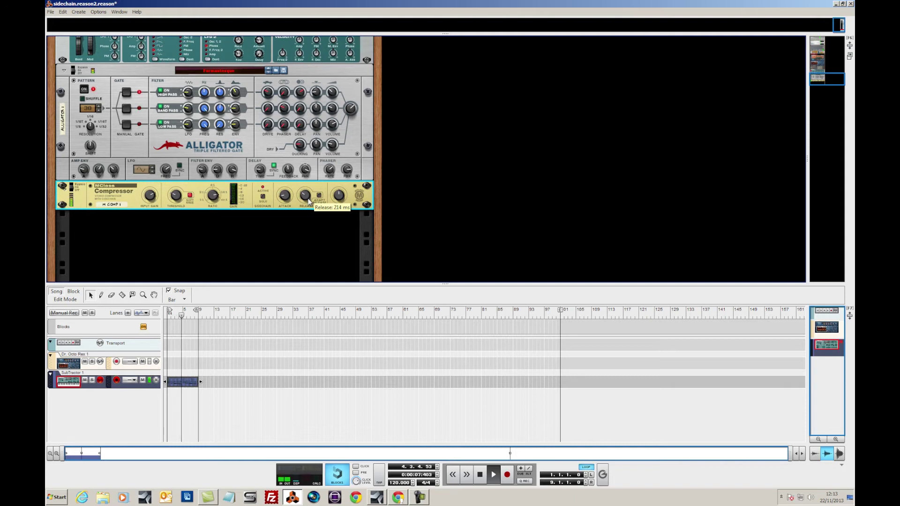
pyautogui.press('space')
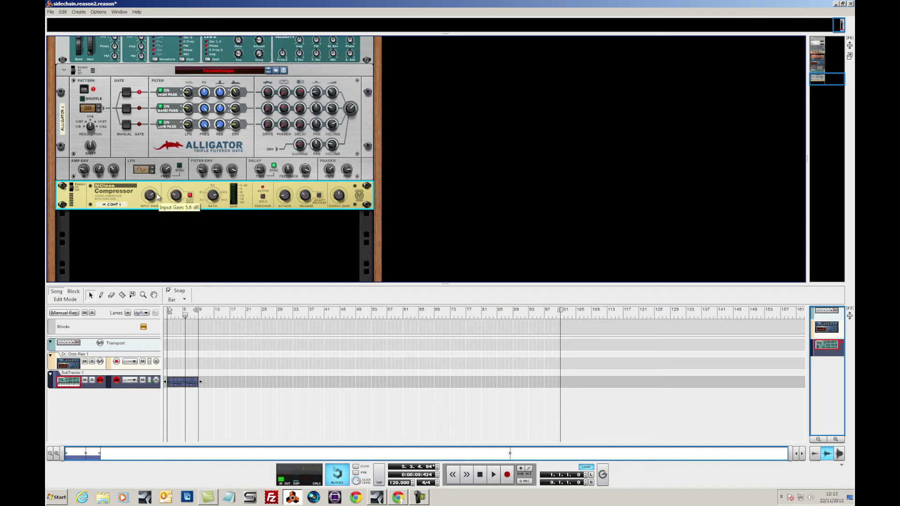
# Switch the MClass Compressor from bypass to on and raise its threshold to -24.7 dB
pyautogui.click(165, 313)
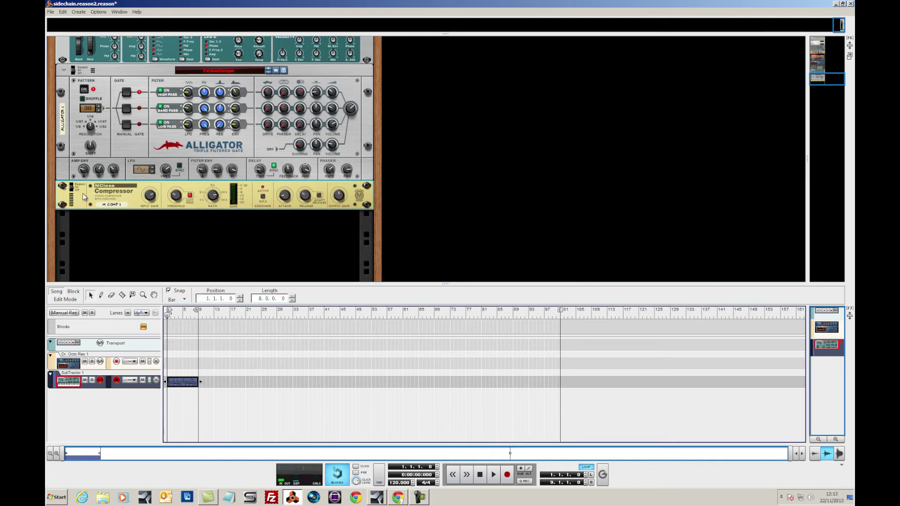
pyautogui.press('space')
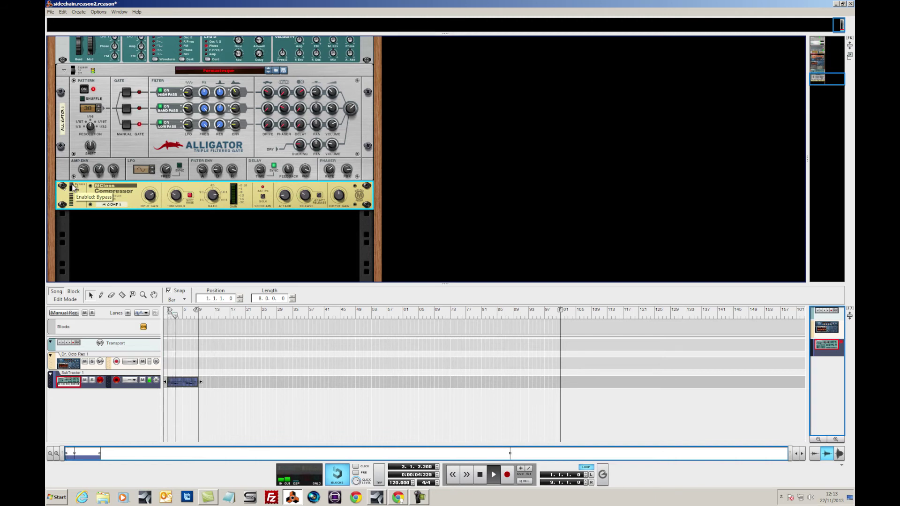
pyautogui.click(73, 187)
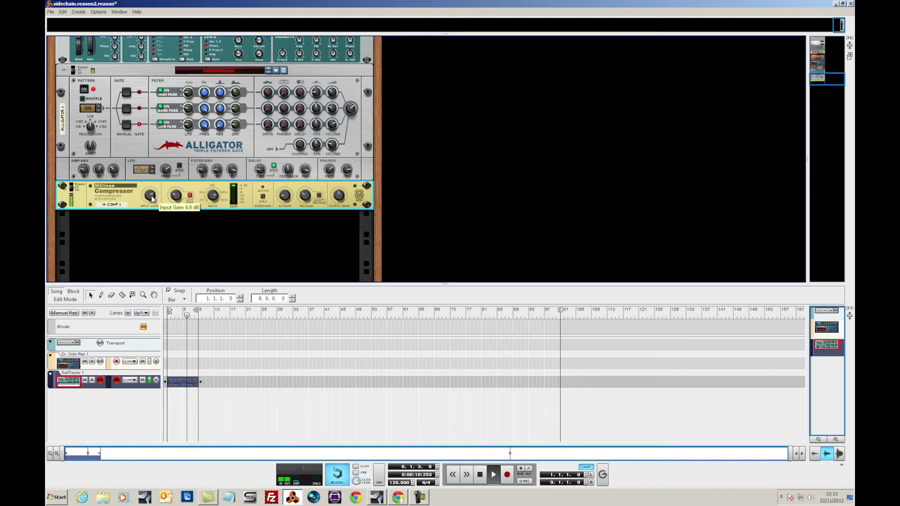
pyautogui.scroll(2, 176, 196)
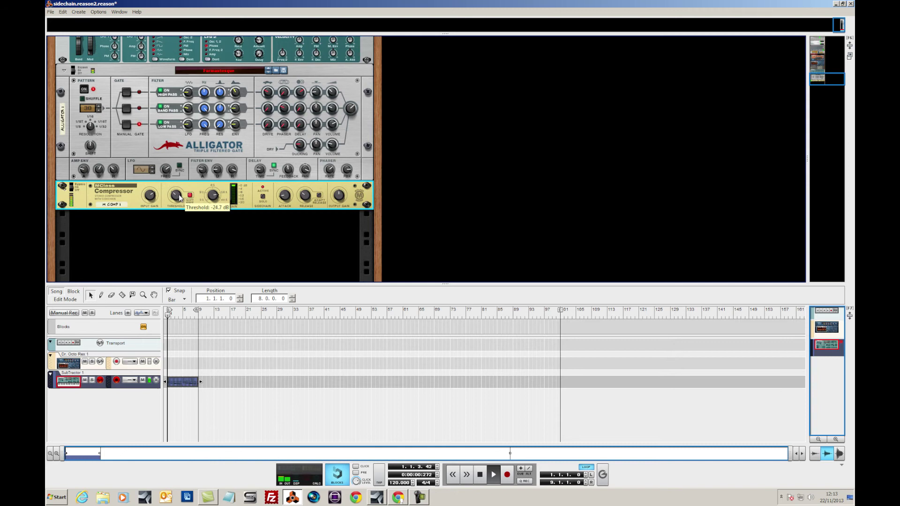
pyautogui.press('space')
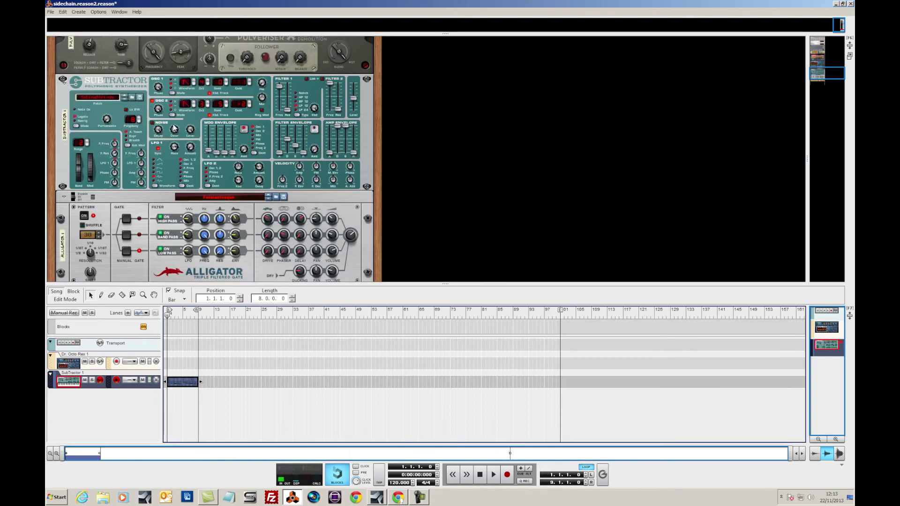
# Start playback, then set mixer channel 2's Aux 1 send to 36 and Aux 2 send to 75
pyautogui.scroll(5, 173, 135)
pyautogui.scroll(10, 173, 135)
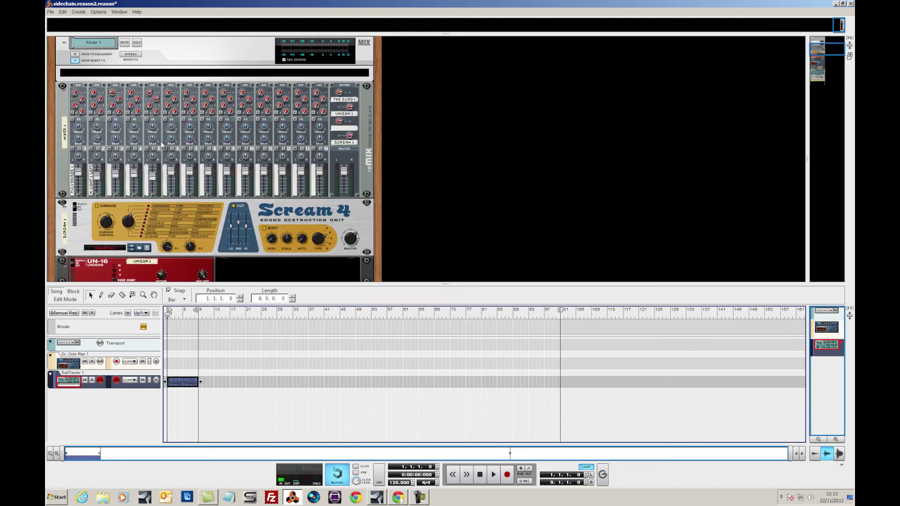
pyautogui.scroll(-3, 149, 159)
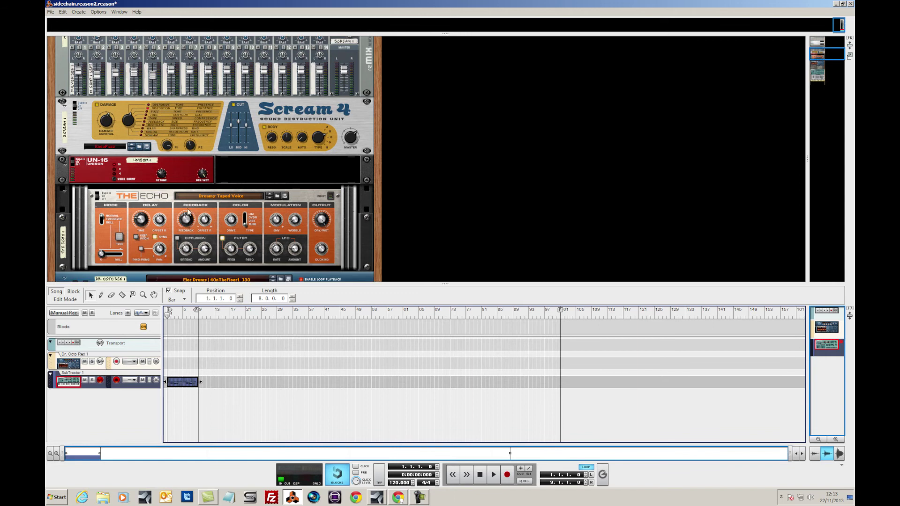
pyautogui.scroll(3, 155, 188)
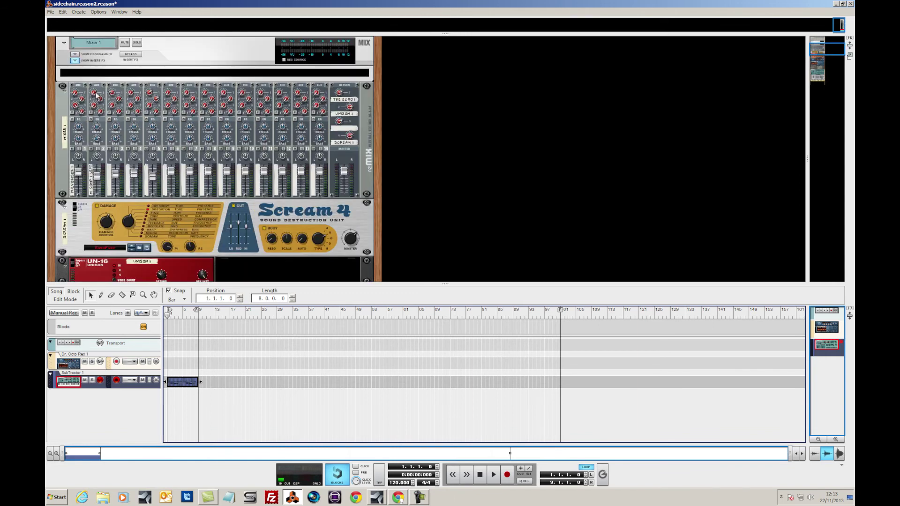
pyautogui.click(95, 93)
pyautogui.press('space')
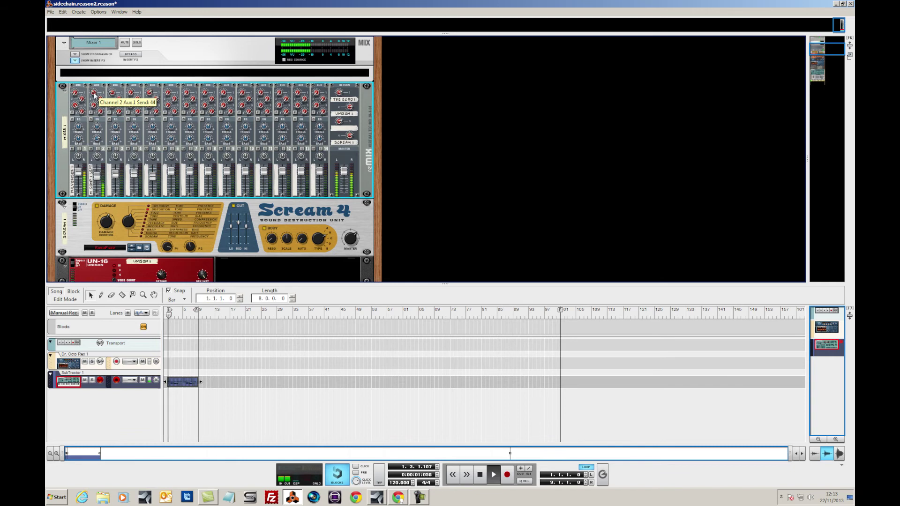
pyautogui.moveTo(93, 93); pyautogui.dragTo(94, 97)
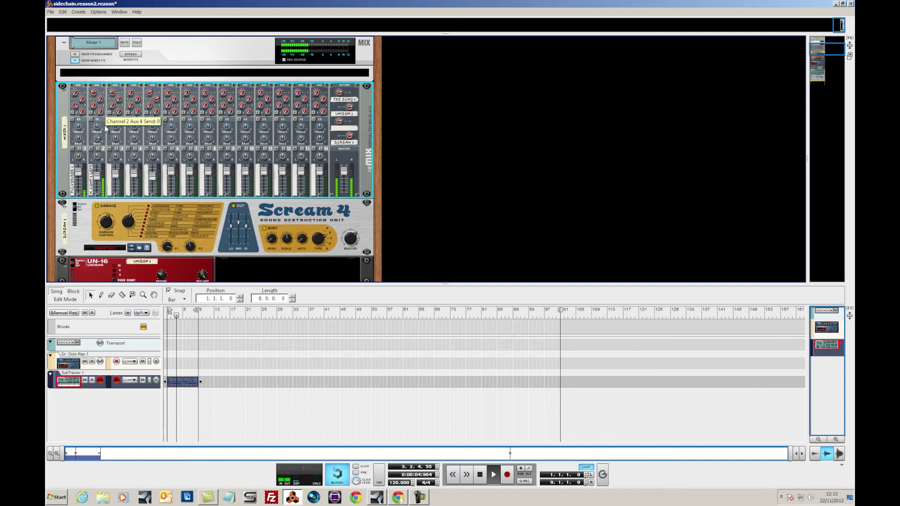
pyautogui.scroll(-4, 105, 140)
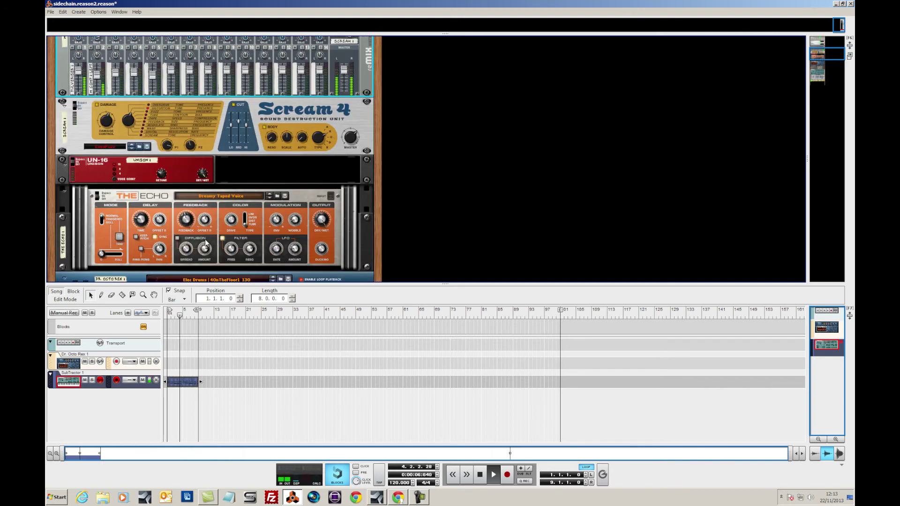
pyautogui.scroll(3, 108, 146)
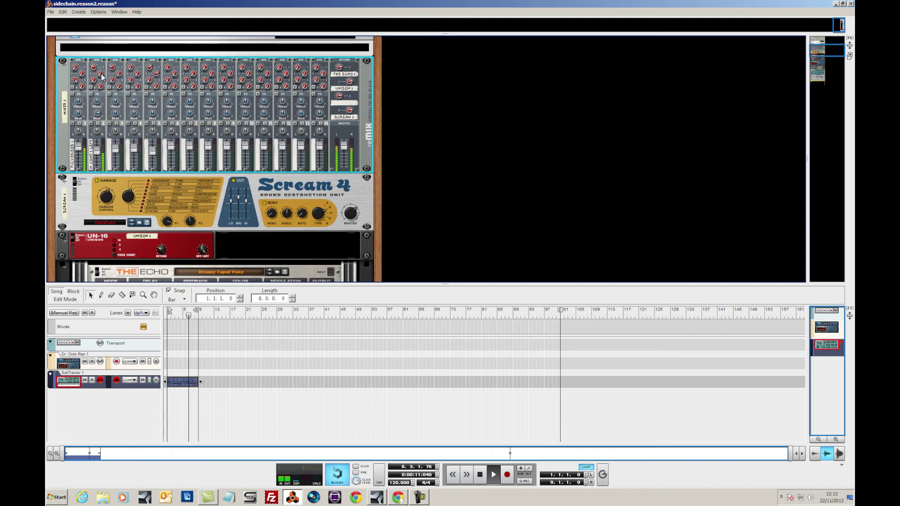
pyautogui.moveTo(101, 76)
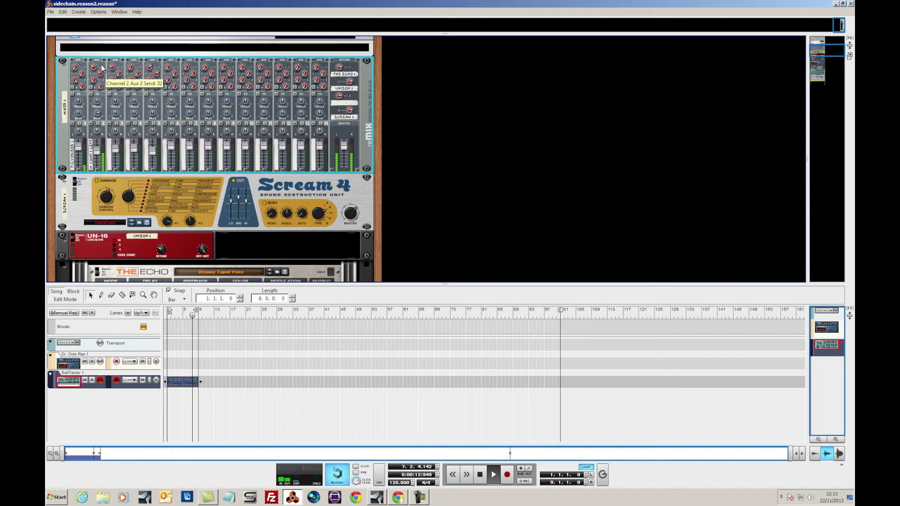
pyautogui.moveTo(102, 68); pyautogui.dragTo(101, 61)
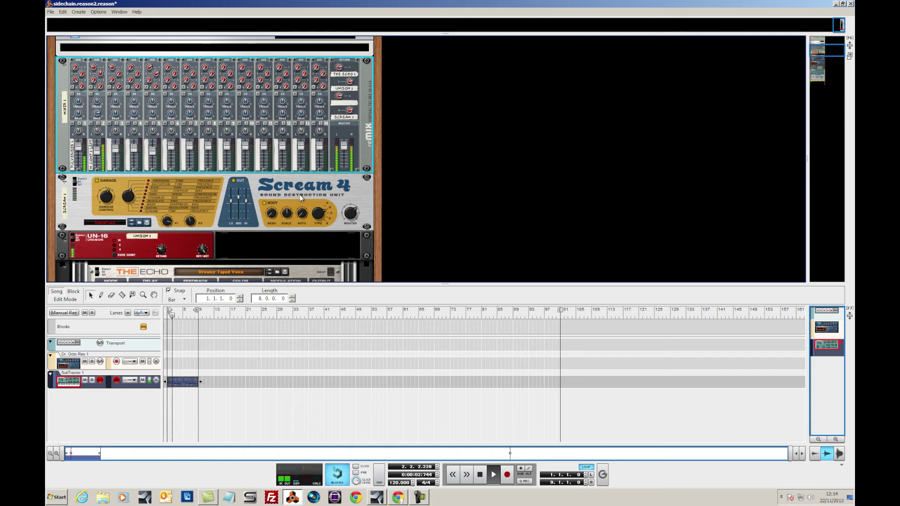
# Stop playback and scroll the rack down to the Dr. Octo Rex device
pyautogui.press('space')
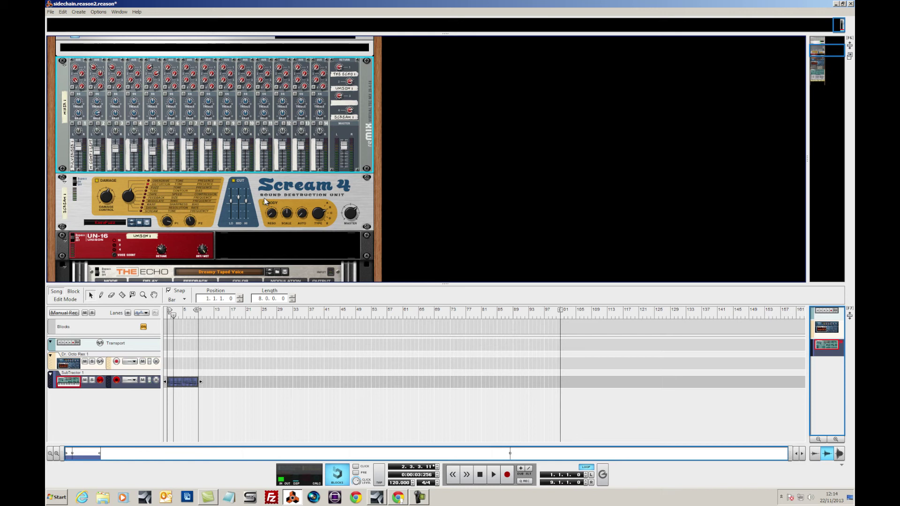
pyautogui.scroll(-10, 263, 197)
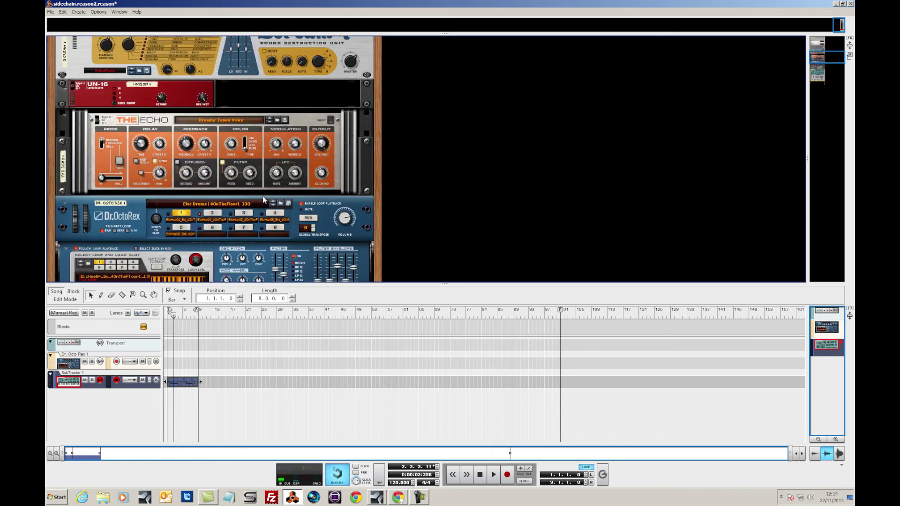
pyautogui.scroll(-2, 263, 199)
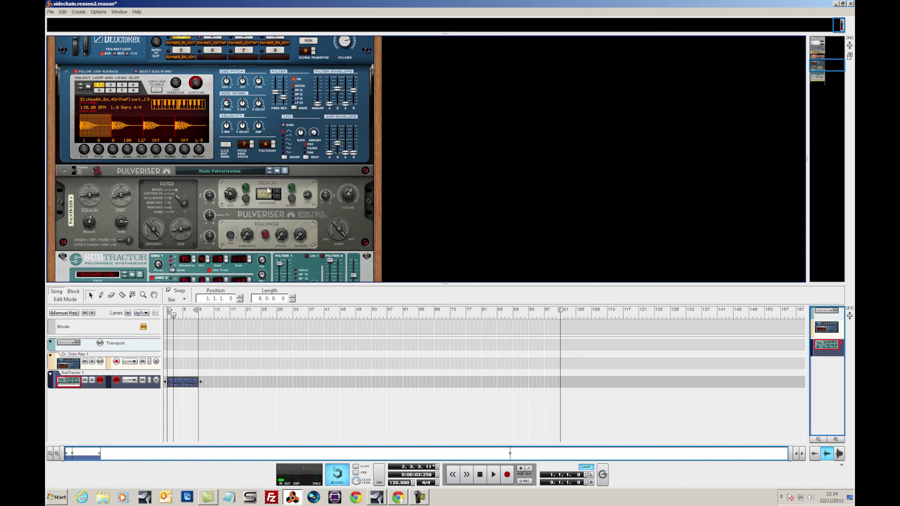
pyautogui.scroll(-6, 267, 189)
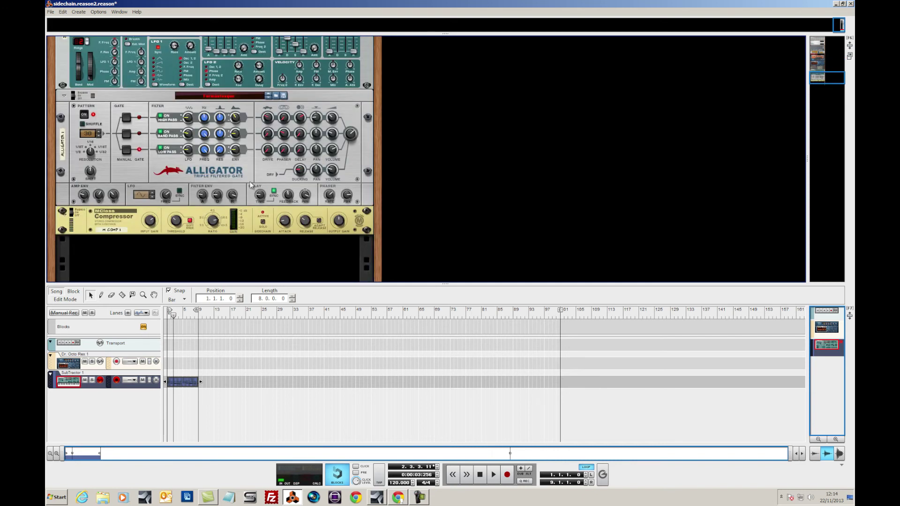
pyautogui.scroll(5, 188, 225)
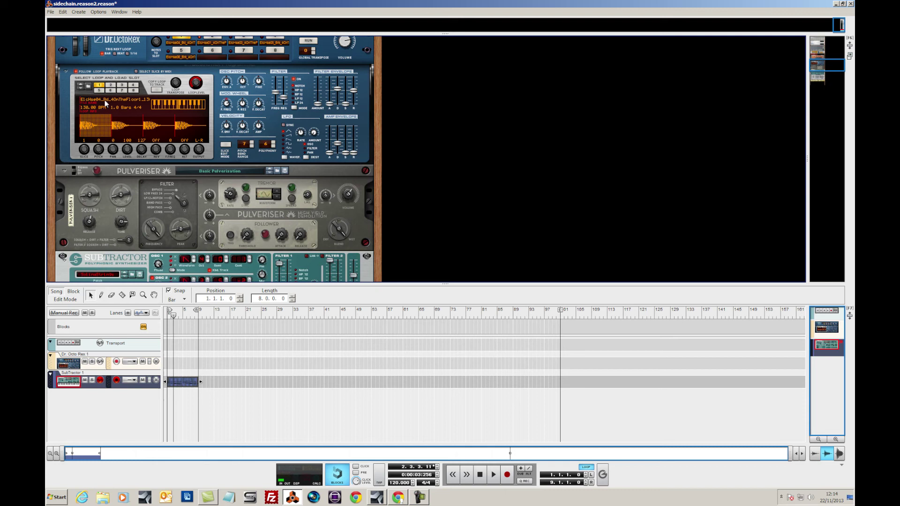
# Briefly solo the Dr. Octo Rex track during playback, then unsolo it and stop
pyautogui.click(92, 362)
pyautogui.press('space')
pyautogui.click(93, 362)
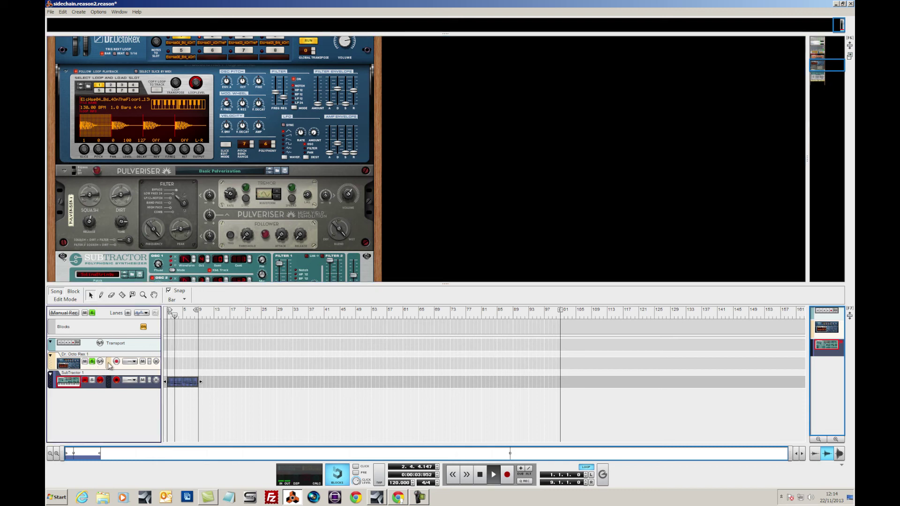
pyautogui.press('space')
# Switch Dr. Octo Rex to loop slot 2 and play the song from bar 1
pyautogui.scroll(3, 165, 100)
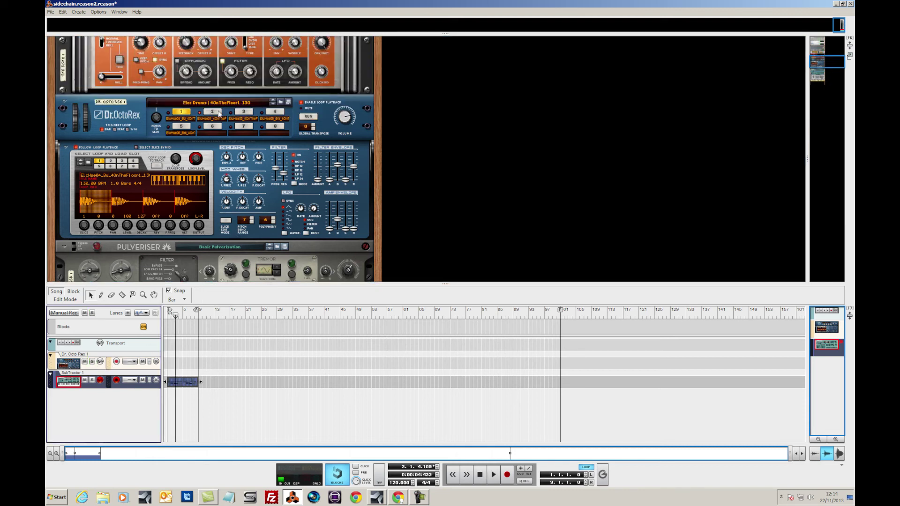
pyautogui.click(213, 111)
pyautogui.click(175, 316)
pyautogui.click(169, 314)
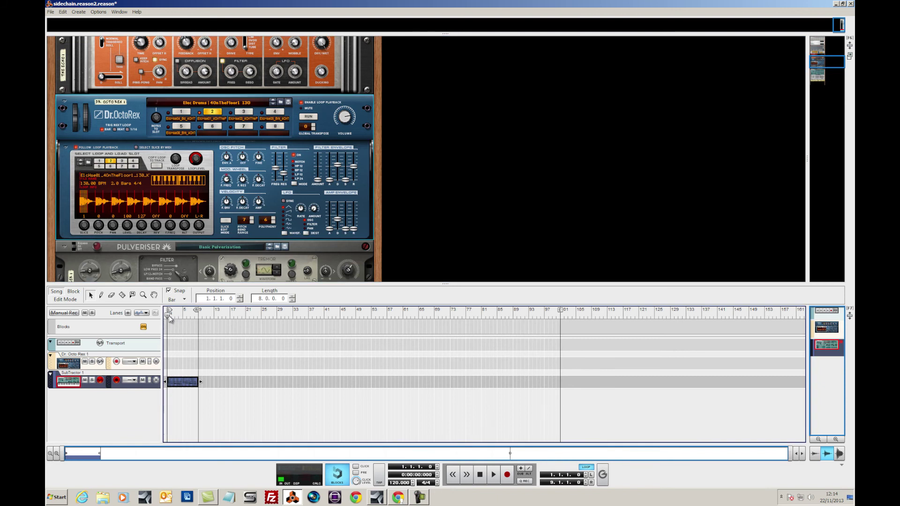
pyautogui.press('space')
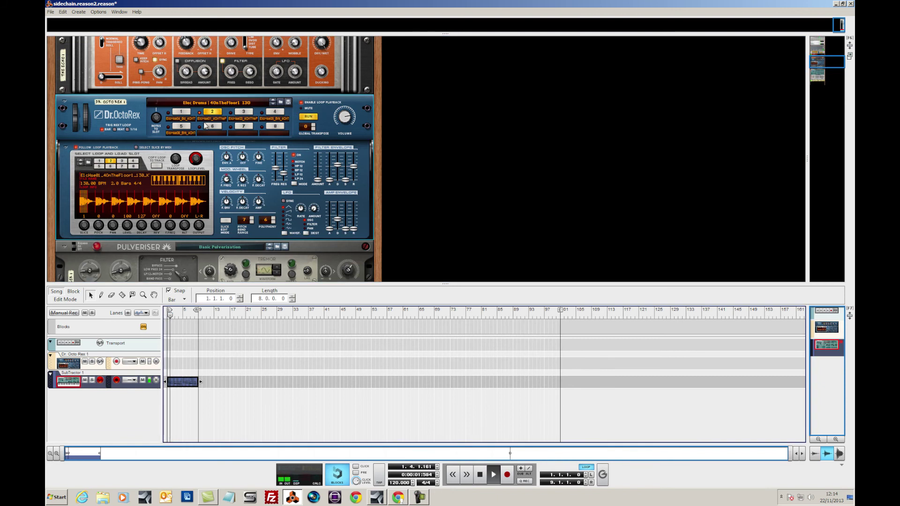
pyautogui.scroll(-3, 256, 161)
pyautogui.scroll(-3, 255, 158)
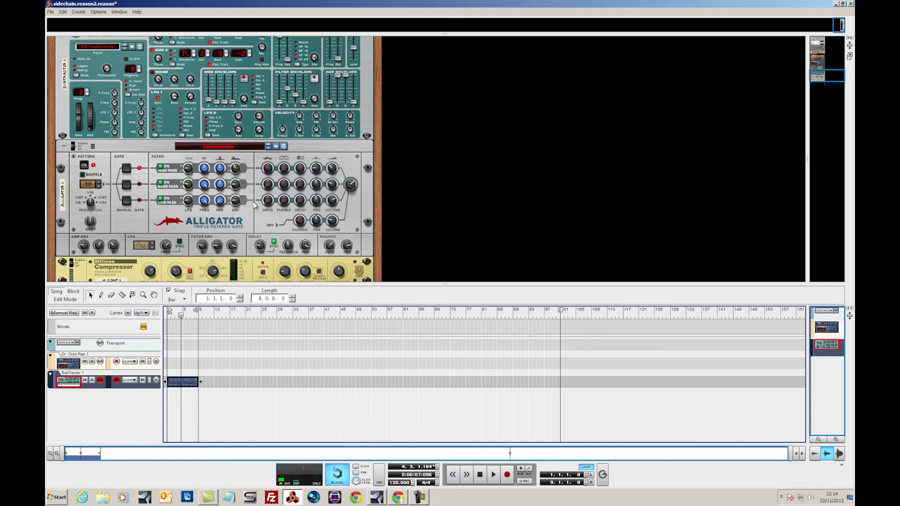
pyautogui.scroll(10, 253, 202)
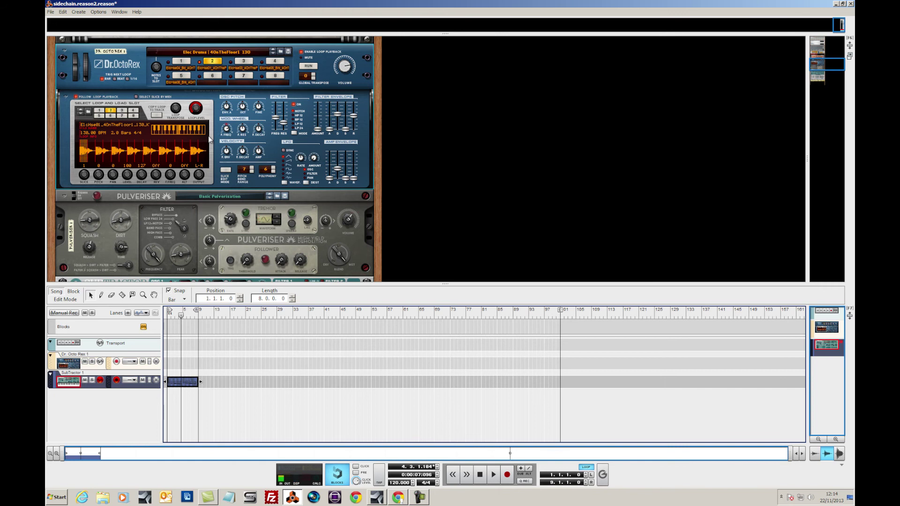
pyautogui.scroll(-10, 209, 139)
# On the rack's rear, create a Redrum Drum Computer and patch its Left output into Sidechain In L
pyautogui.press('Tab')
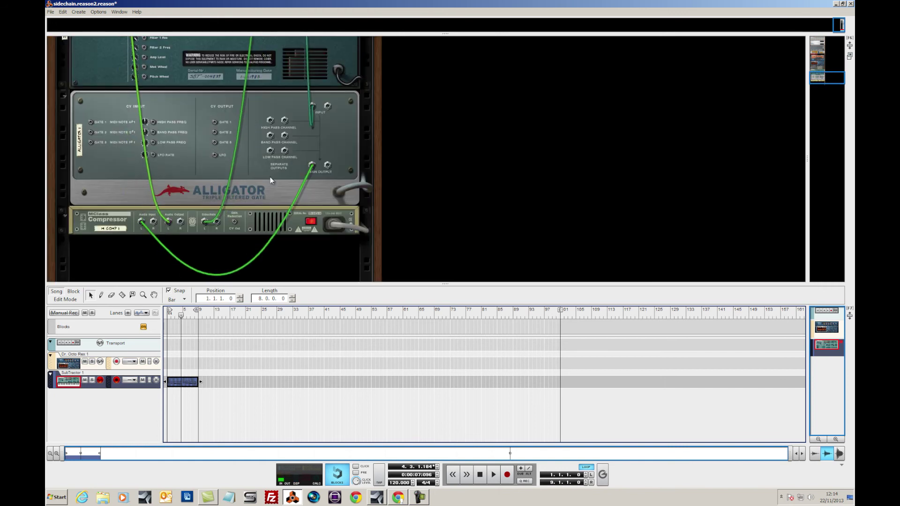
pyautogui.click(189, 209)
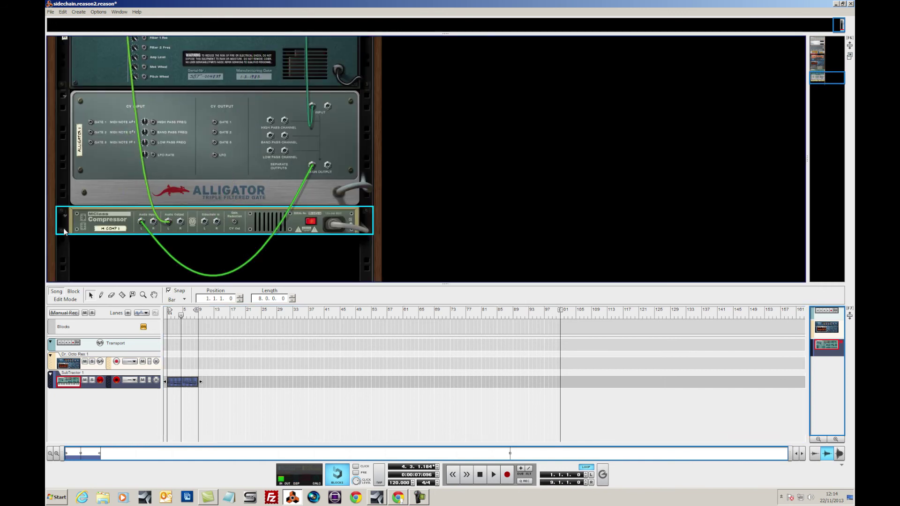
pyautogui.click(78, 12)
pyautogui.moveTo(88, 46)
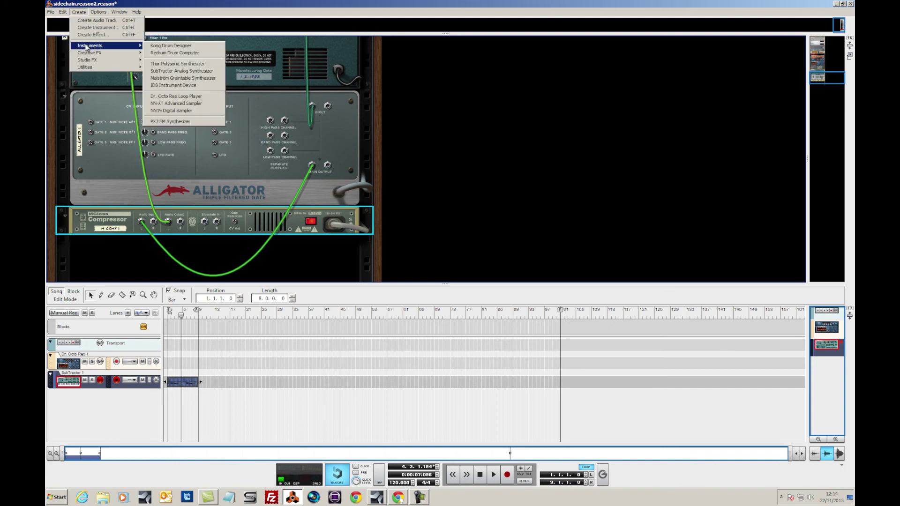
pyautogui.click(180, 53)
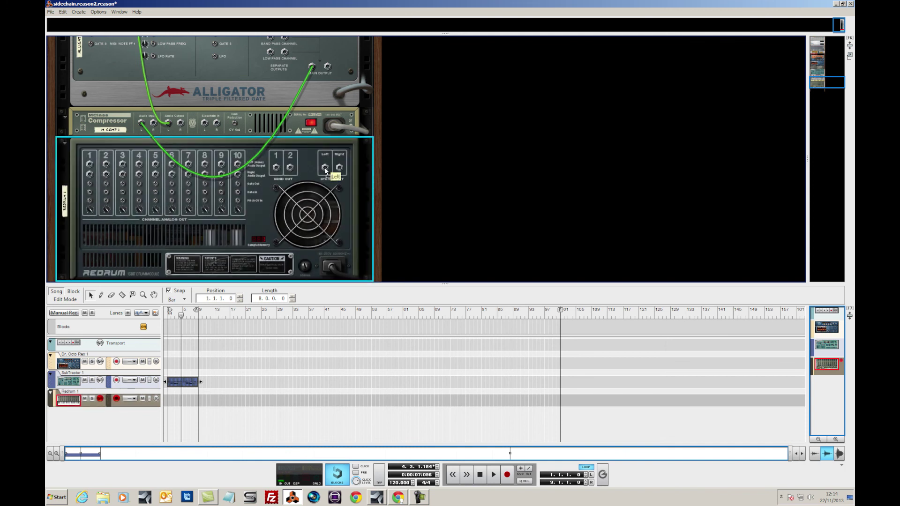
pyautogui.moveTo(326, 169); pyautogui.dragTo(205, 125)
pyautogui.press('Tab')
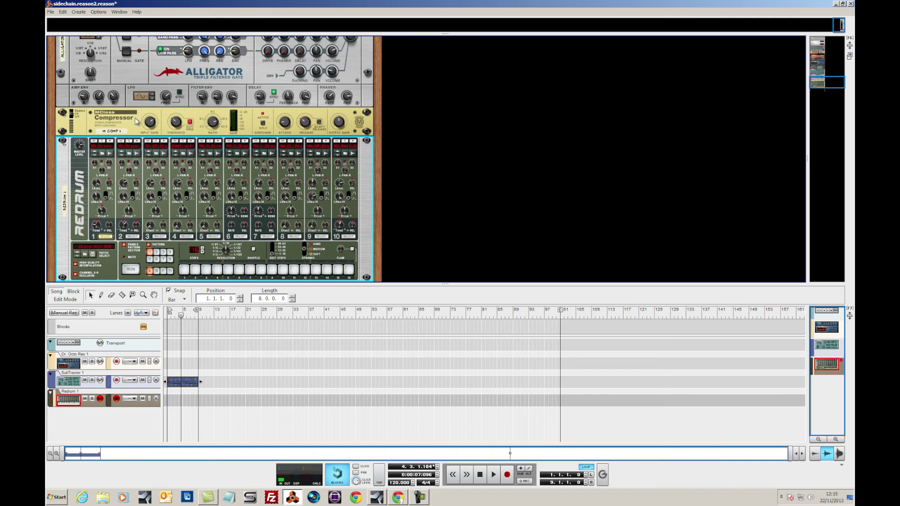
# Audition the compressor's sidechain Solo, turn it off, and select the Redrum
pyautogui.click(263, 124)
pyautogui.click(263, 124)
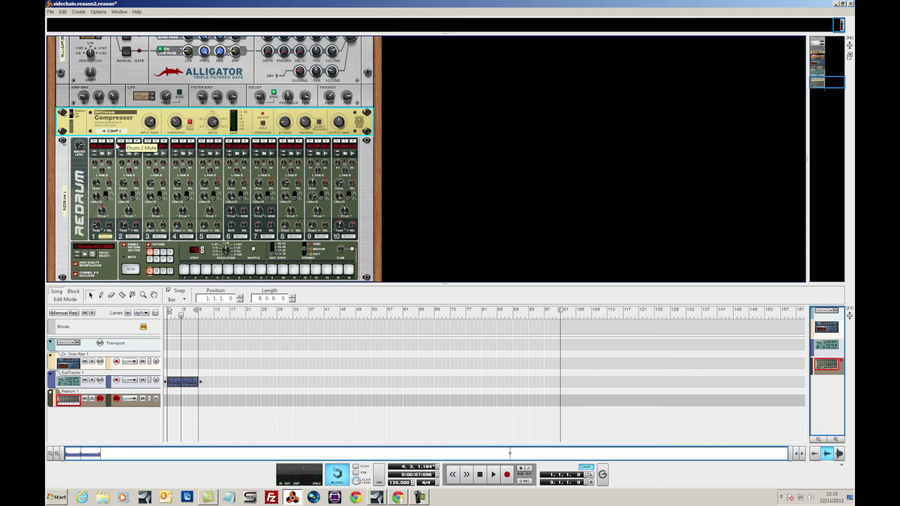
pyautogui.click(146, 190)
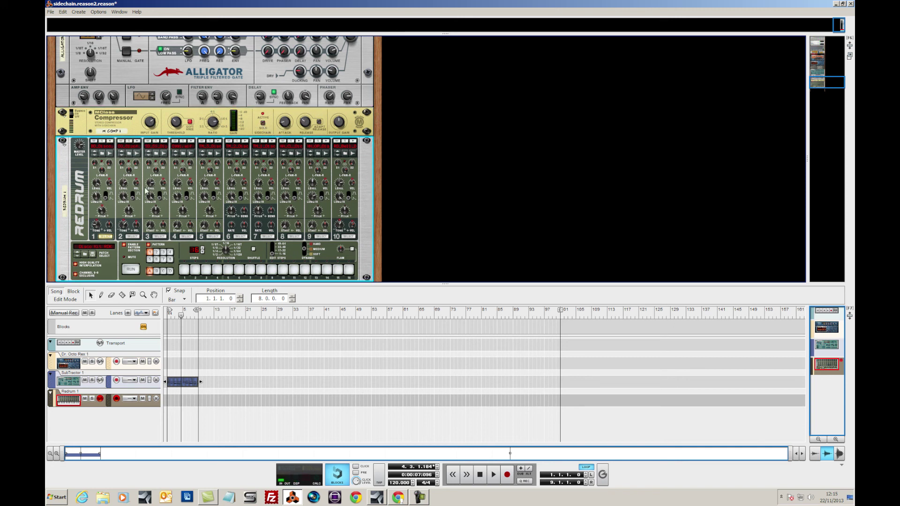
# Program Redrum kick hits on steps 1 and 5
pyautogui.click(184, 269)
pyautogui.click(228, 270)
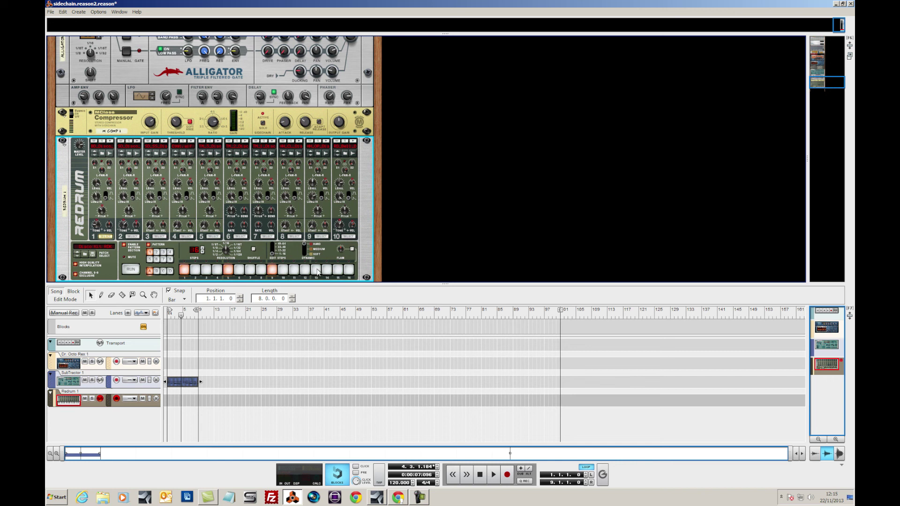
pyautogui.scroll(3, 287, 219)
pyautogui.scroll(5, 287, 218)
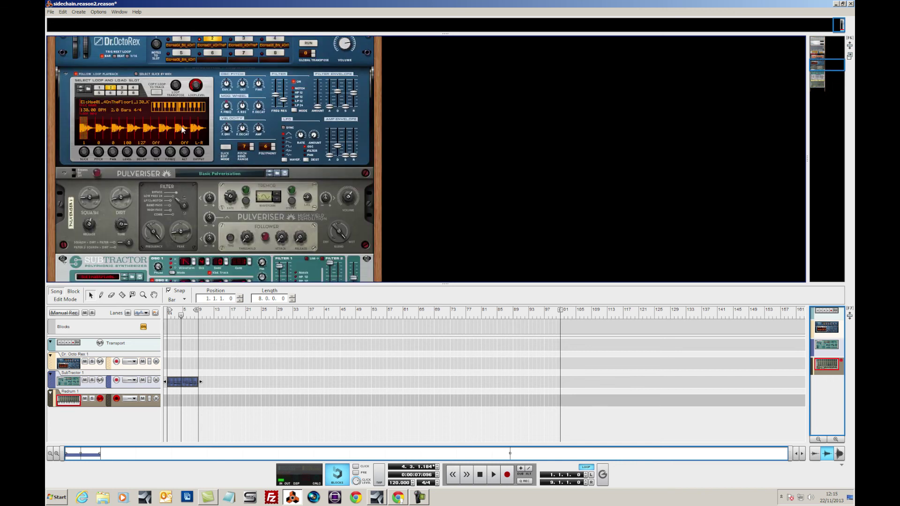
pyautogui.scroll(2, 160, 104)
pyautogui.scroll(-10, 220, 146)
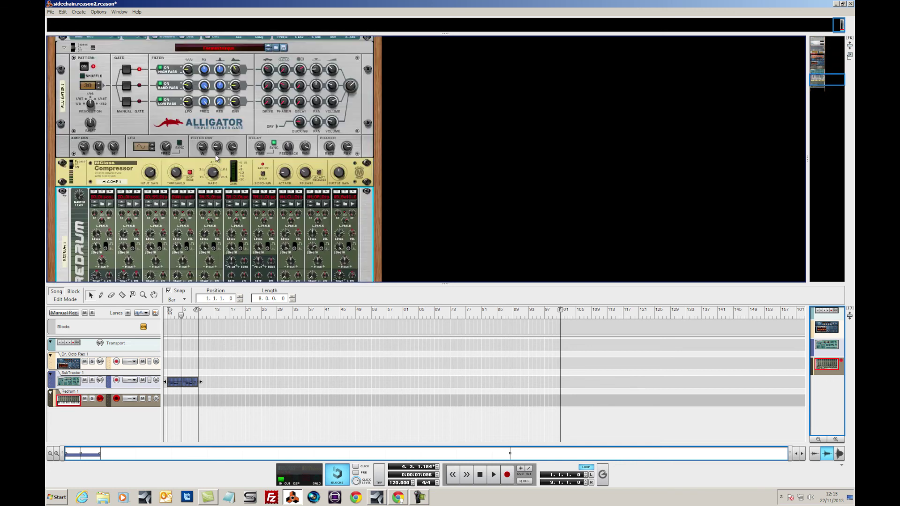
# Rewind the song to bar 1 and start playback
pyautogui.click(183, 323)
pyautogui.press('KP_0')
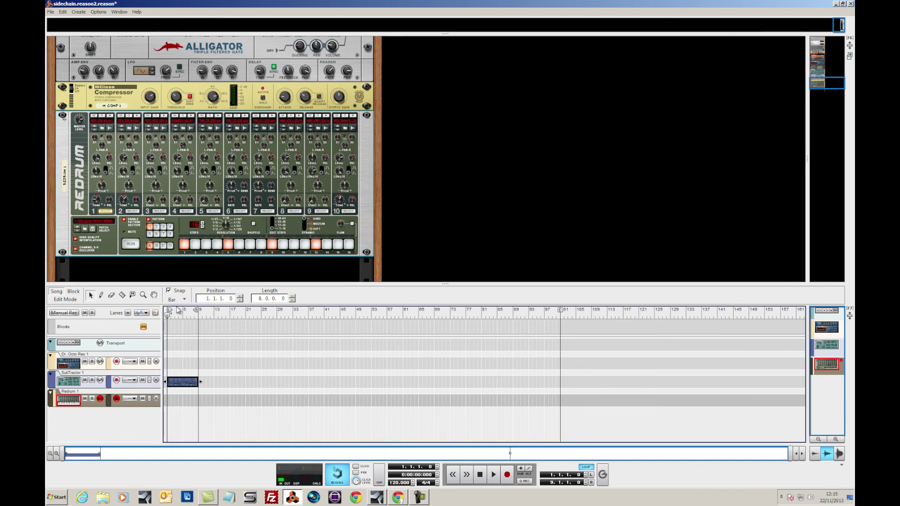
pyautogui.press('space')
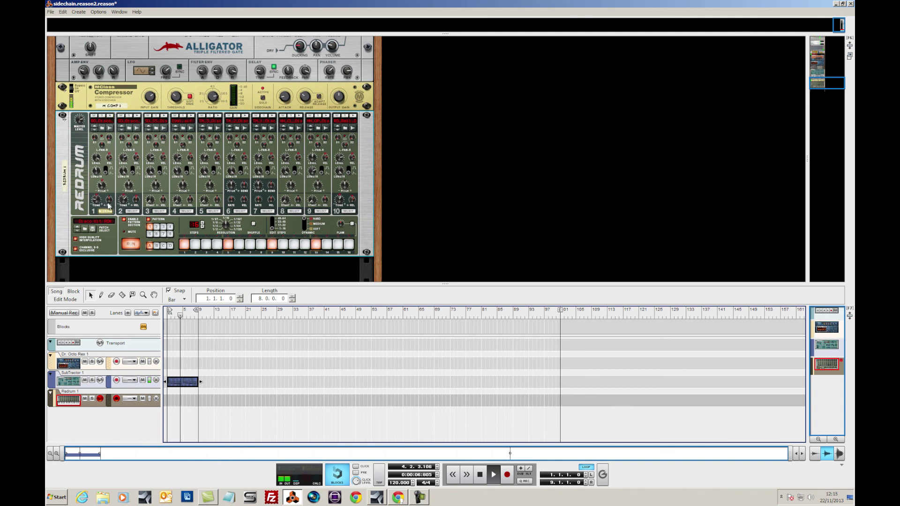
# Select Redrum, then the MClass Compressor to check its knobs, release about 361 ms
pyautogui.click(96, 162)
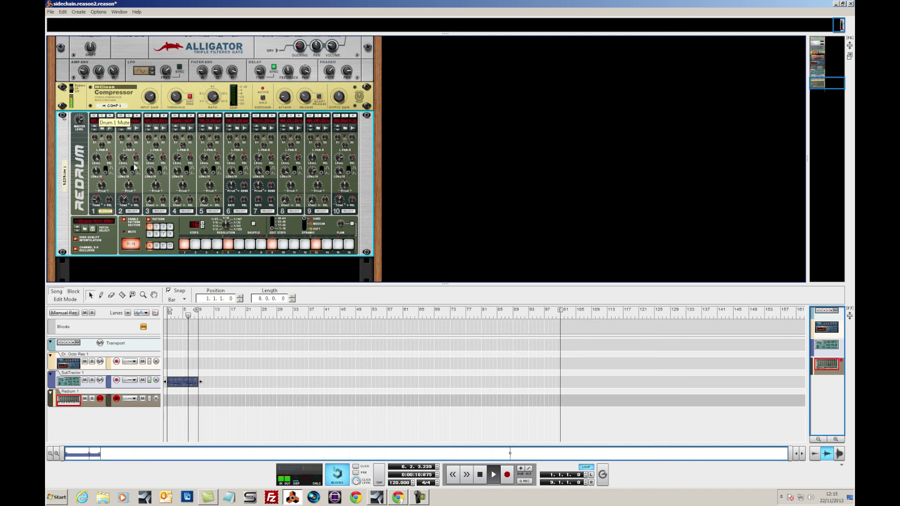
pyautogui.click(213, 99)
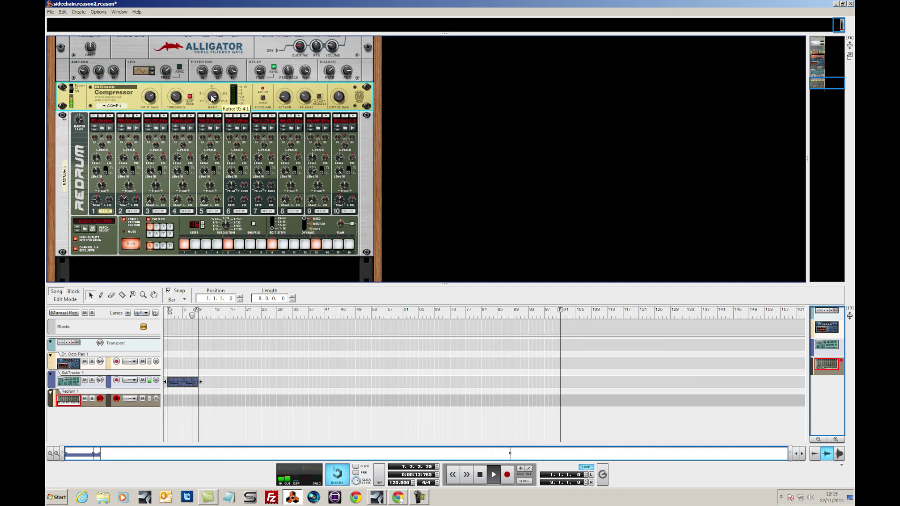
pyautogui.moveTo(309, 93)
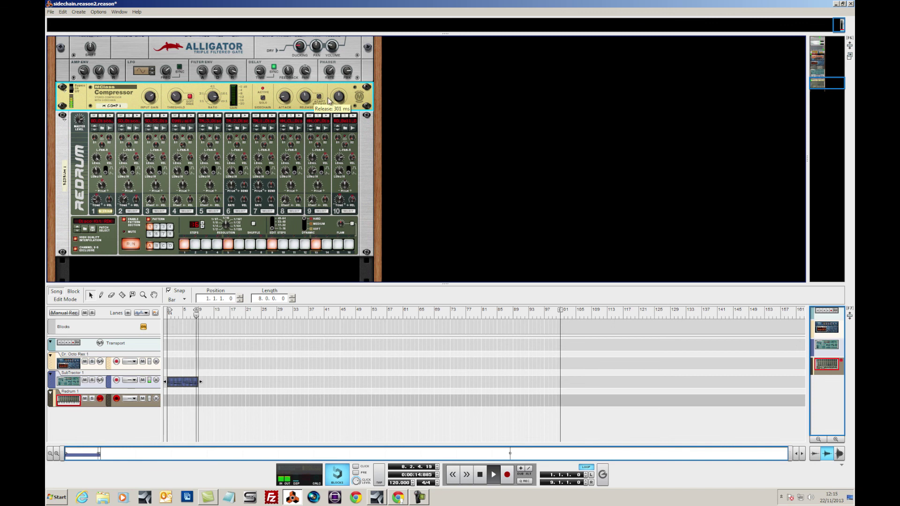
pyautogui.moveTo(152, 93)
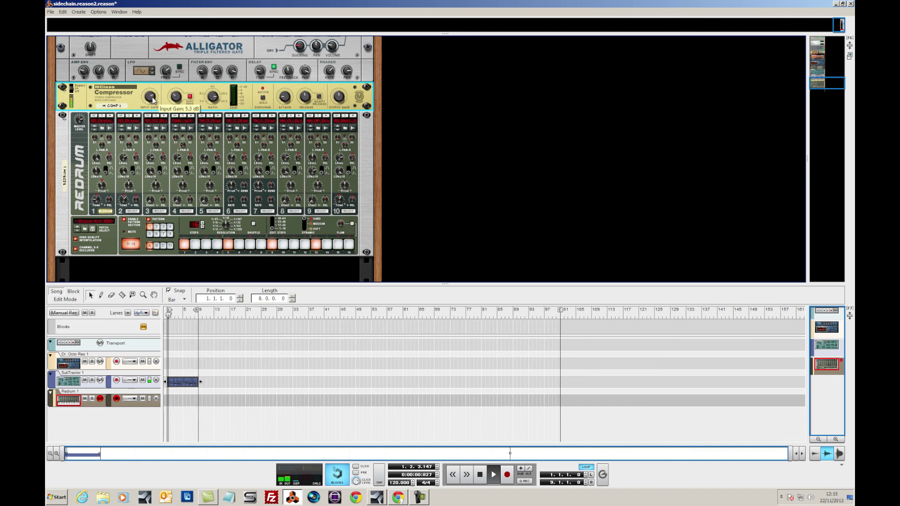
pyautogui.moveTo(337, 104)
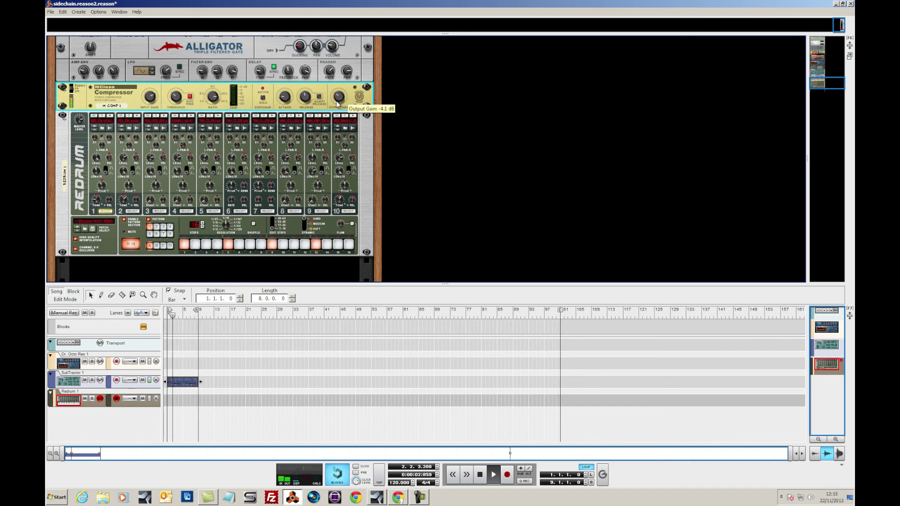
pyautogui.scroll(6, 273, 147)
pyautogui.scroll(5, 265, 159)
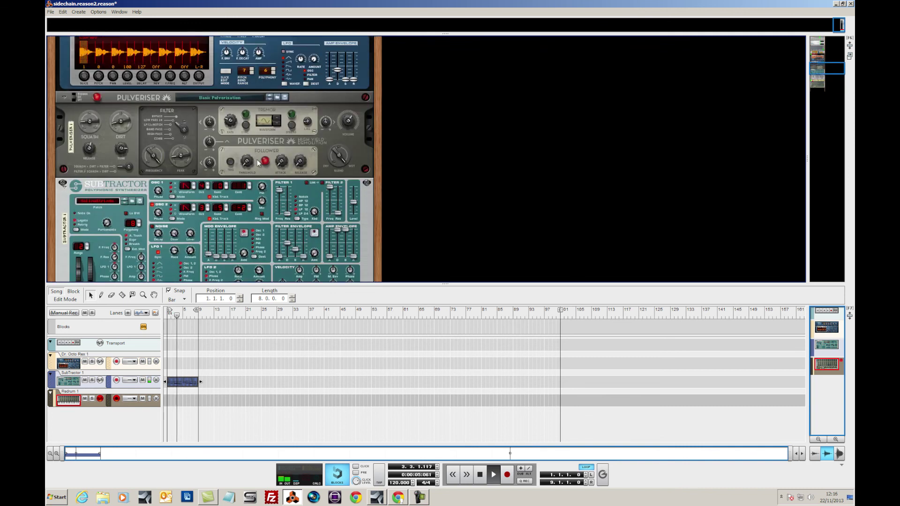
pyautogui.scroll(-10, 338, 180)
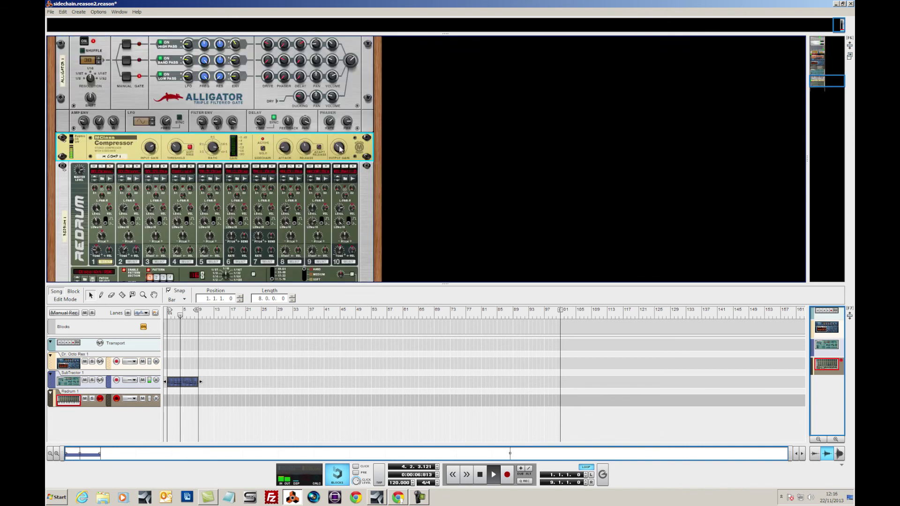
pyautogui.moveTo(338, 148)
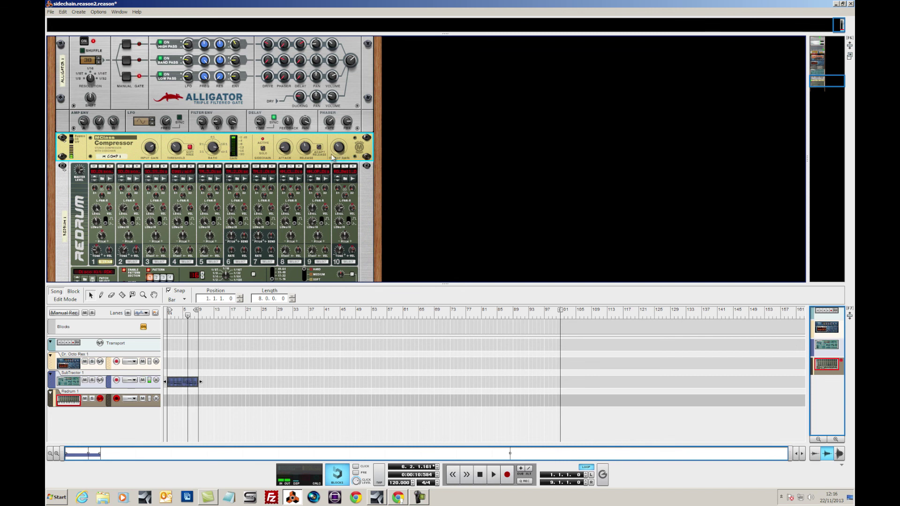
pyautogui.scroll(-3, 82, 184)
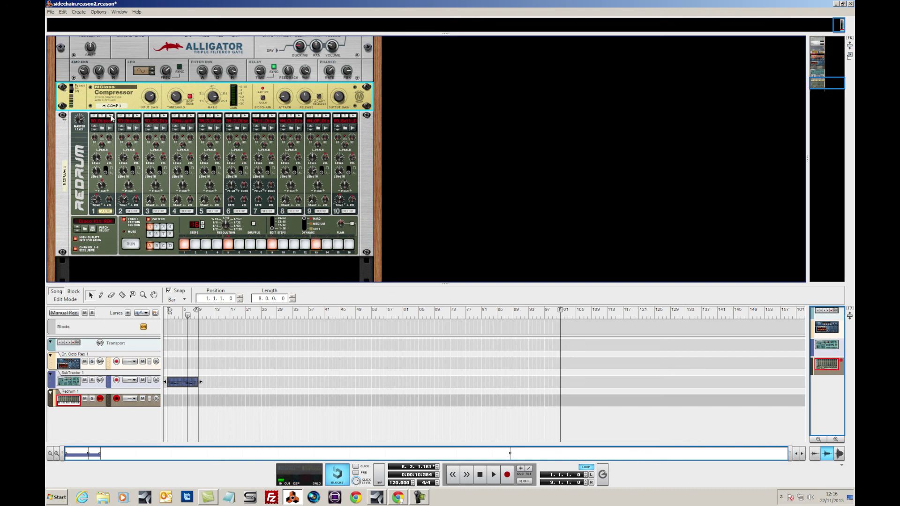
pyautogui.scroll(9, 189, 146)
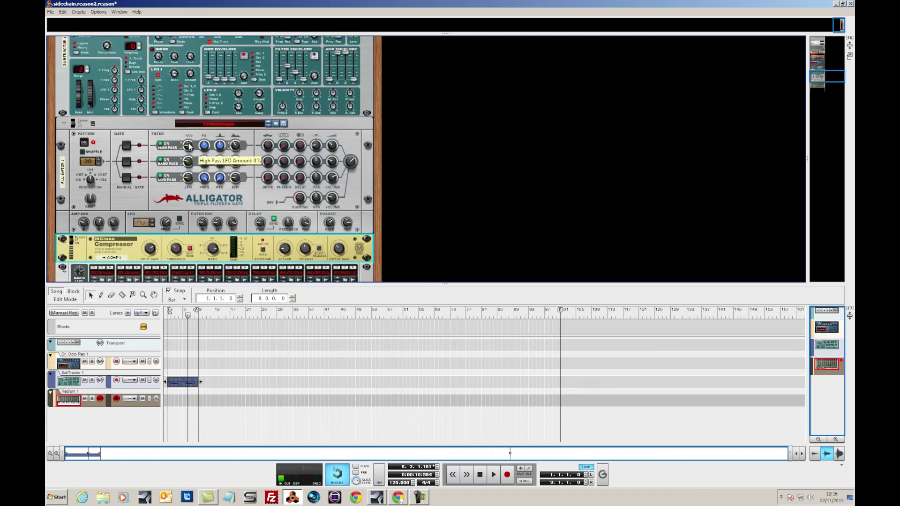